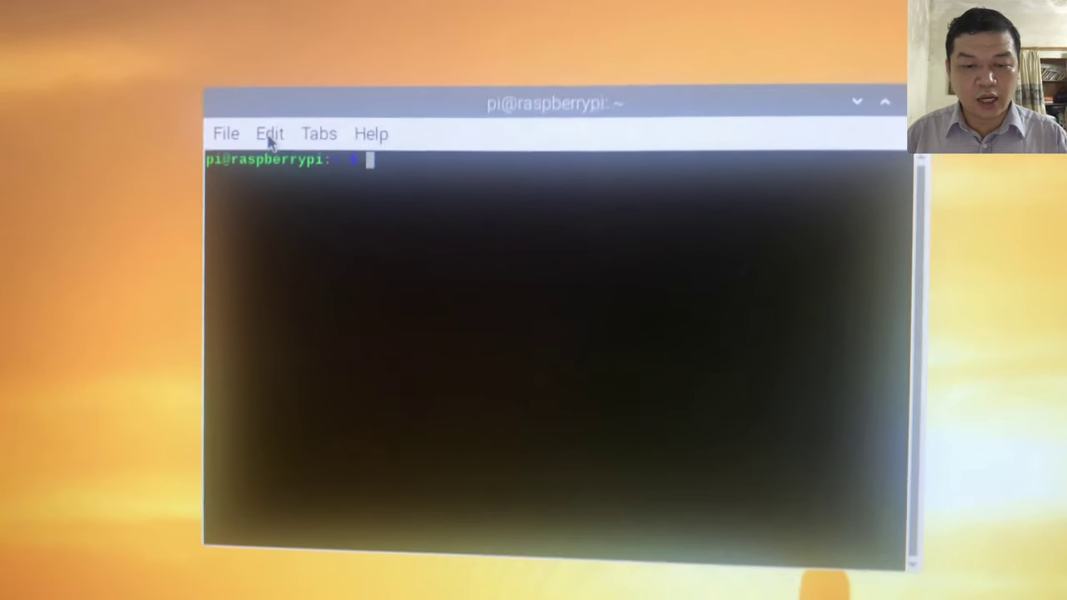
# Step: Re-run sudo systemctl enable ssh from history and confirm the hostname is raspberrypi
pyautogui.press('Up')
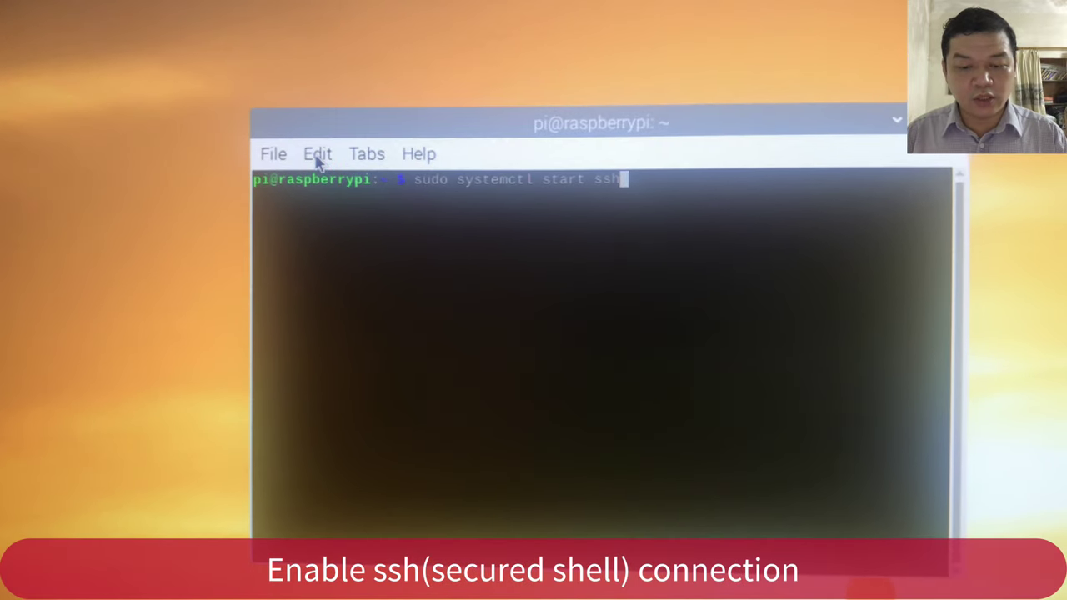
pyautogui.press('Up')
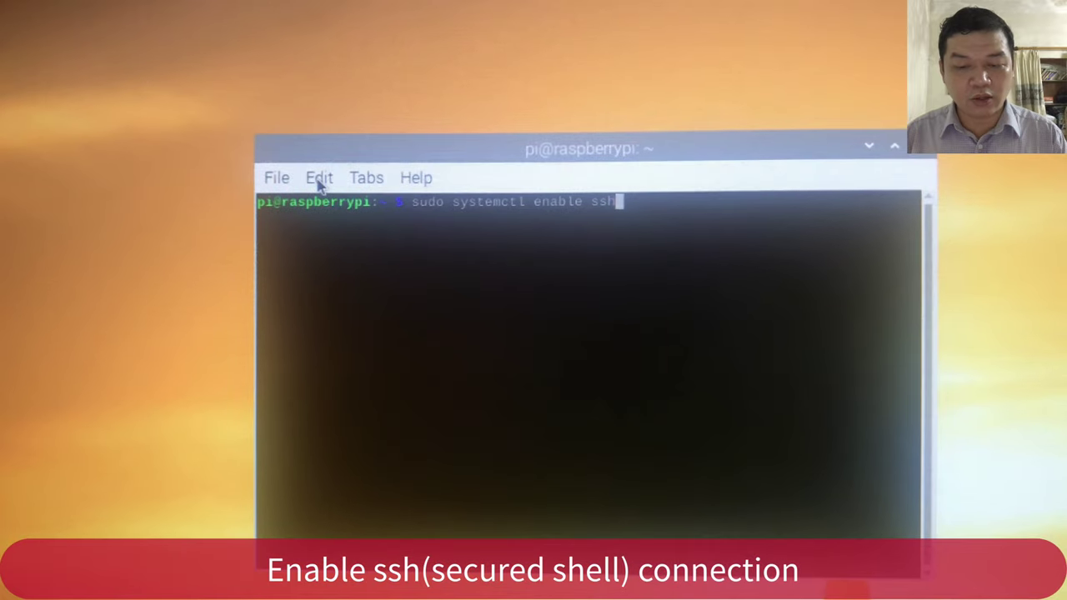
pyautogui.press('Return')
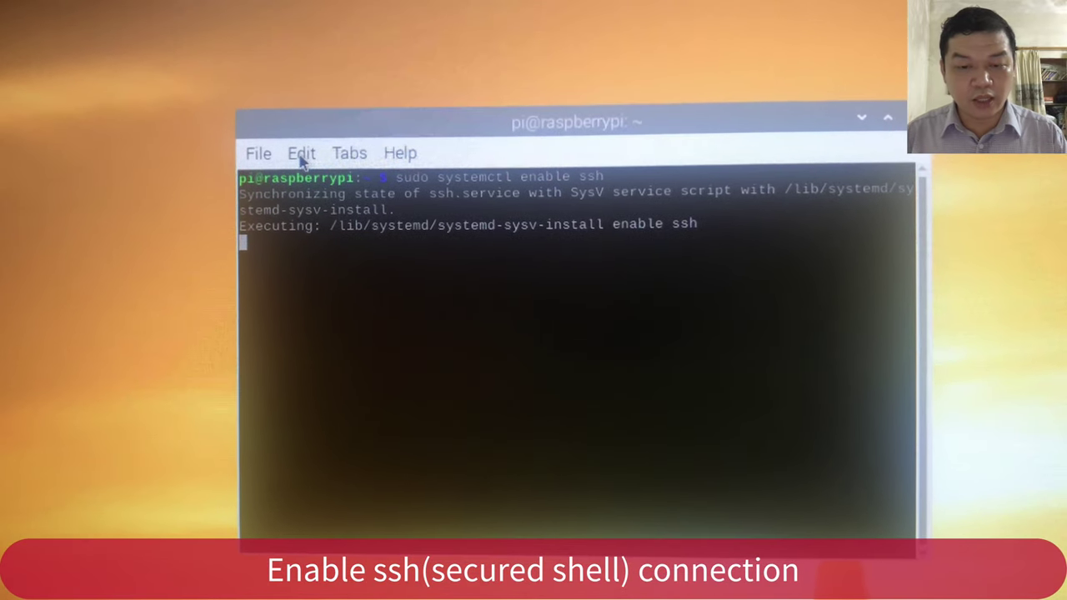
pyautogui.press('Up')
pyautogui.press('Up')
pyautogui.press('Up')
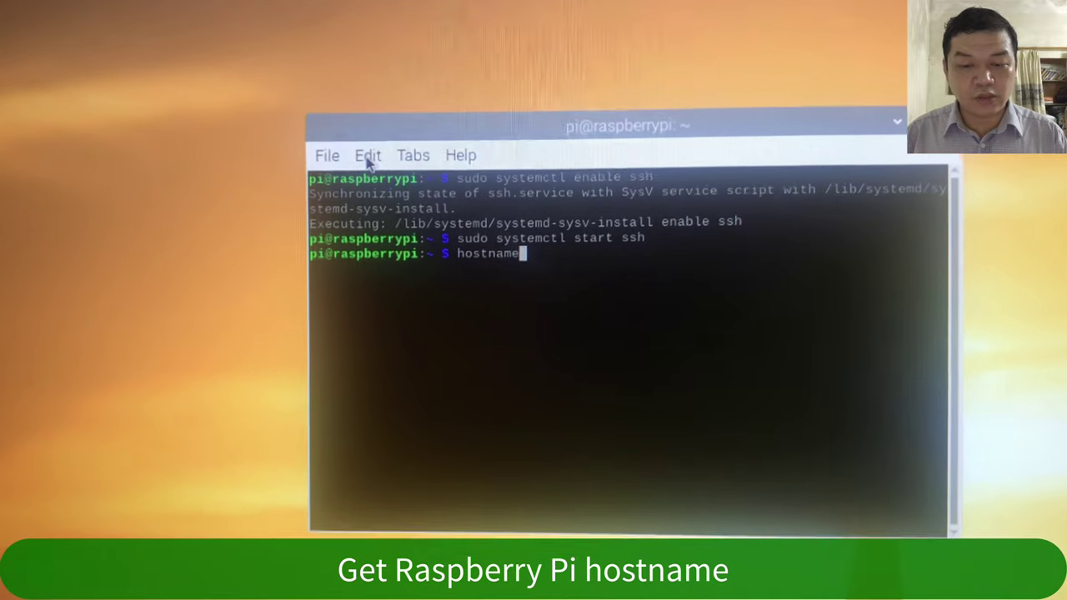
pyautogui.press('Return')
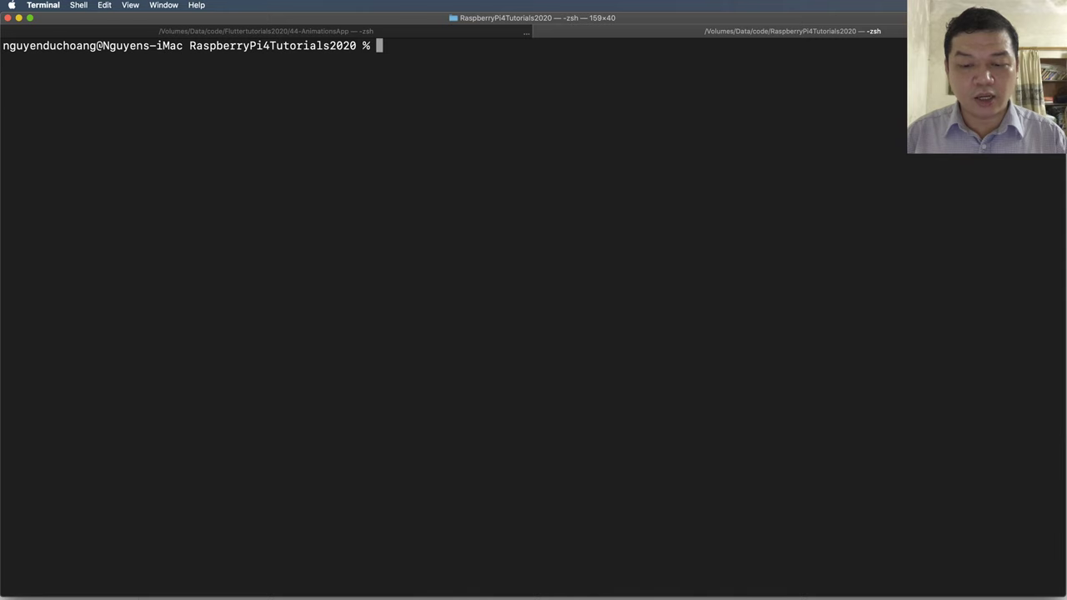
pyautogui.write('ping raspberry')
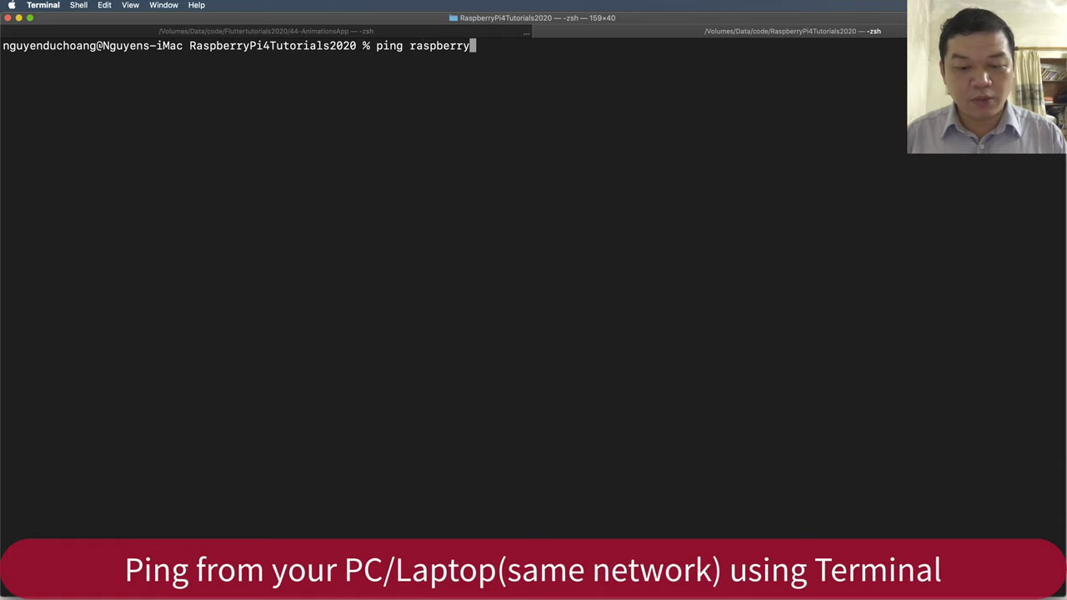
pyautogui.write('pi')
# Step: Ping raspberrypi, then stop it with Ctrl+C to show the 0.0% loss statistics
pyautogui.press('Return')
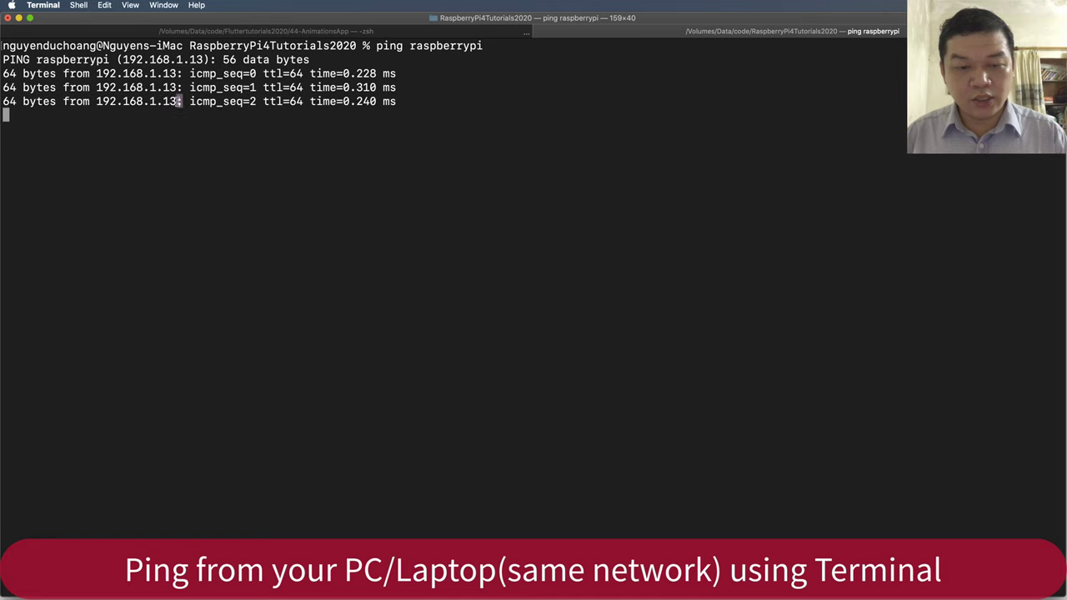
pyautogui.moveTo(178, 101); pyautogui.dragTo(63, 101)
pyautogui.click(93, 101)
pyautogui.hotkey('ctrl', 'c')
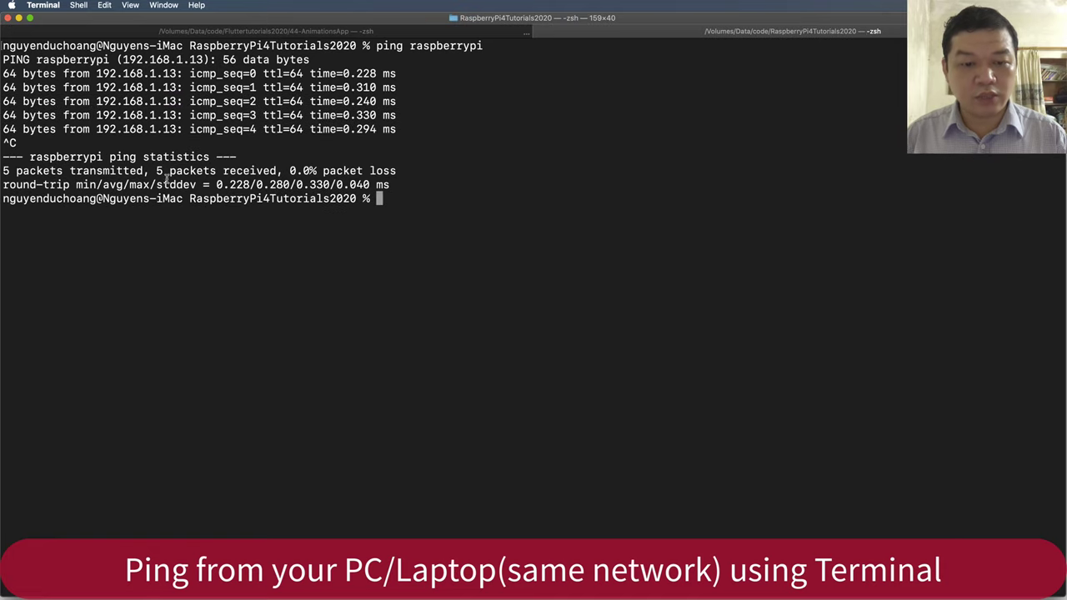
# Step: Connect with ssh pi@raspberrypi, answering yes to both host-key prompts
pyautogui.write('ssh')
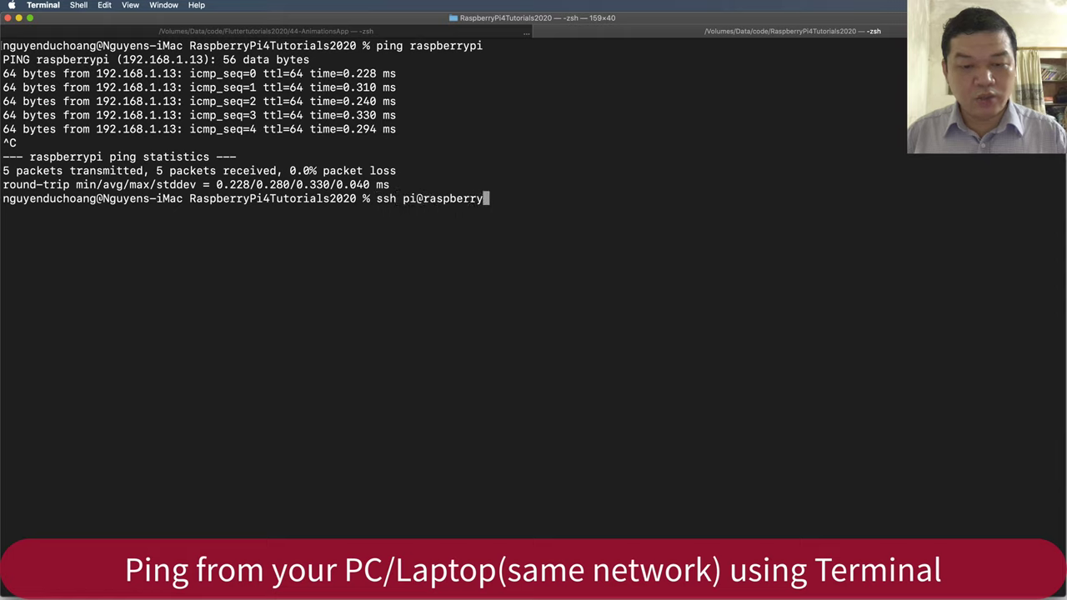
pyautogui.write('pi@raspberrypi')
pyautogui.press('Return')
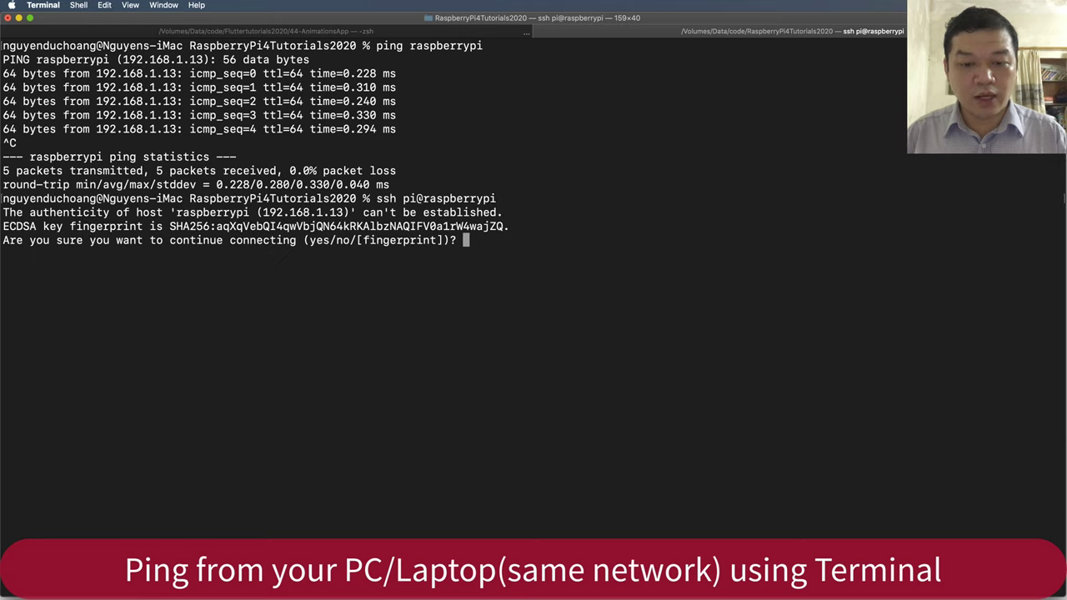
pyautogui.write('yes')
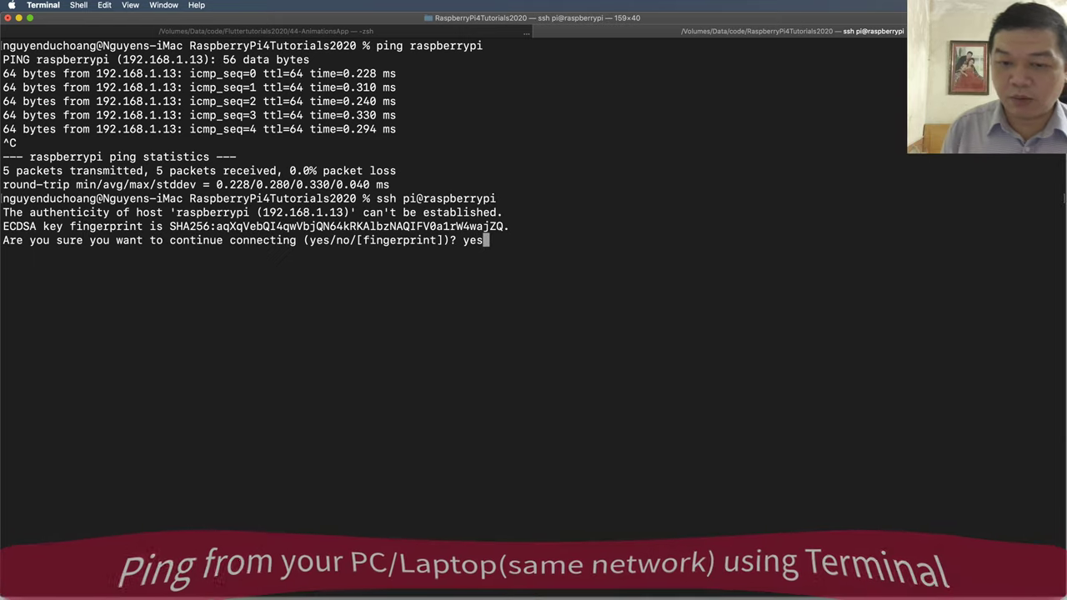
pyautogui.press('Return')
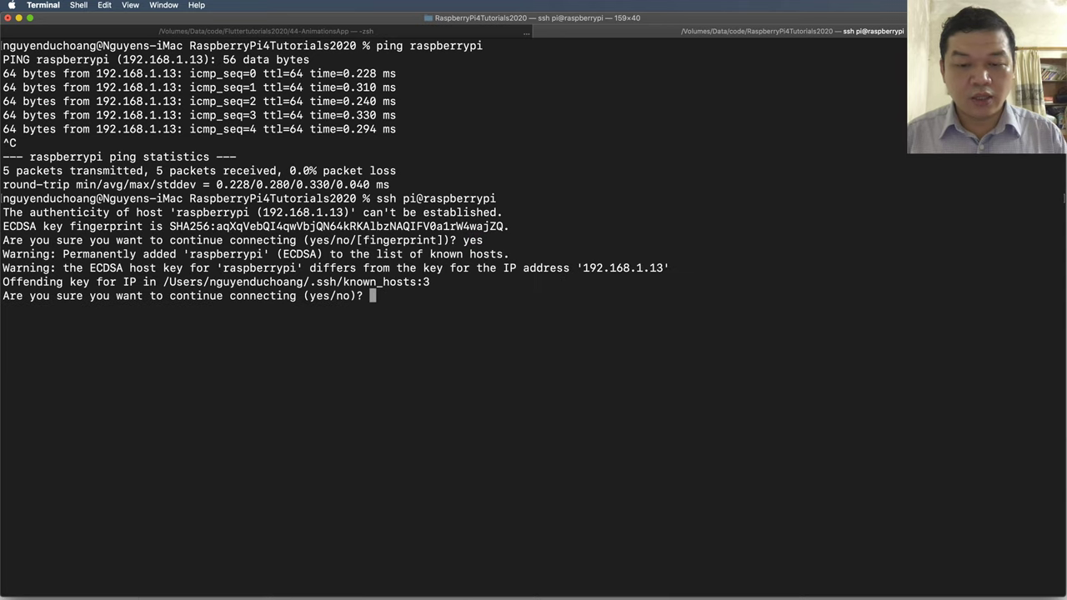
pyautogui.write('yes')
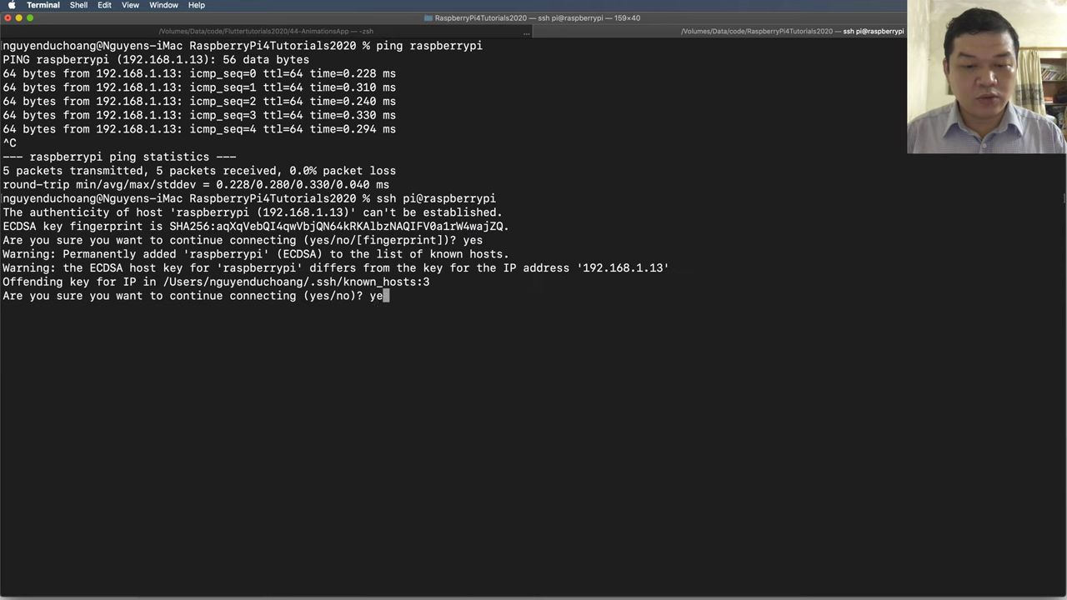
pyautogui.press('Return')
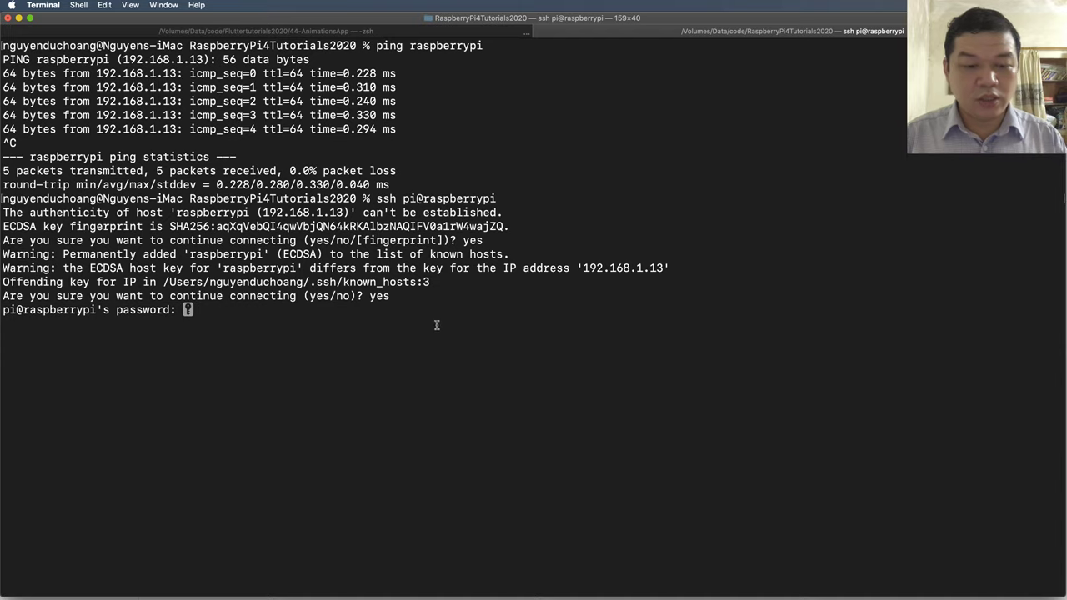
# Step: Copy the password text and paste it at the prompt to log into the Pi
pyautogui.moveTo(23, 310); pyautogui.dragTo(84, 311)
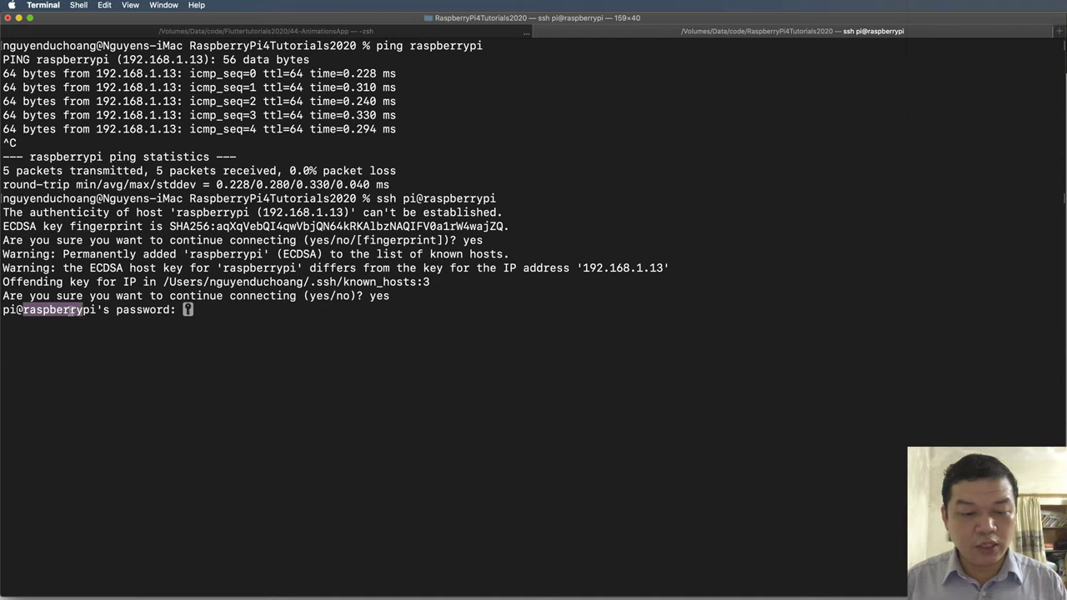
pyautogui.rightClick(65, 310)
pyautogui.click(84, 370)
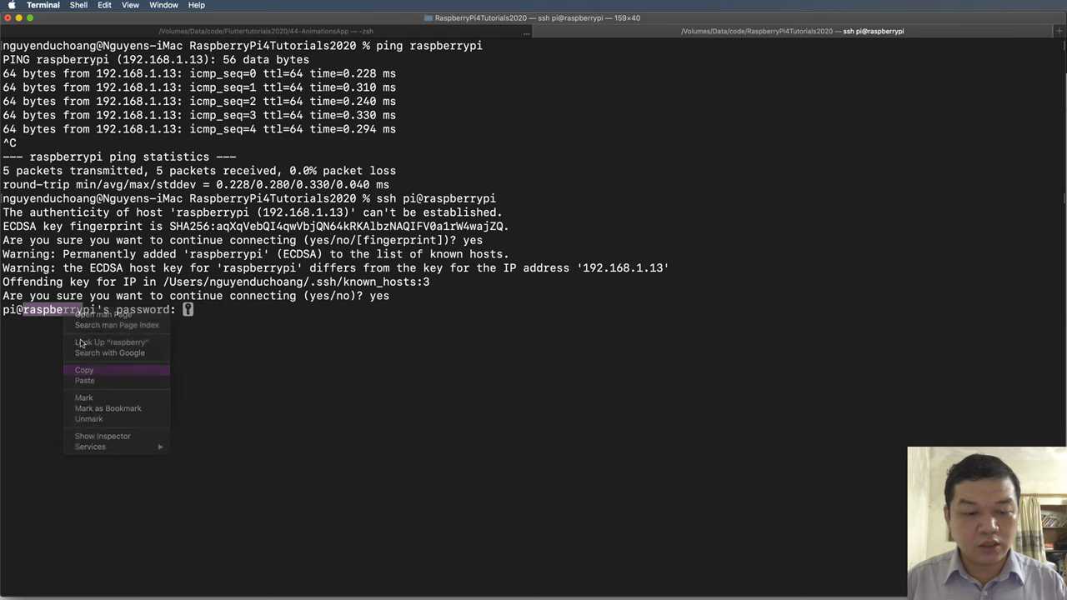
pyautogui.click(274, 311)
pyautogui.rightClick(286, 321)
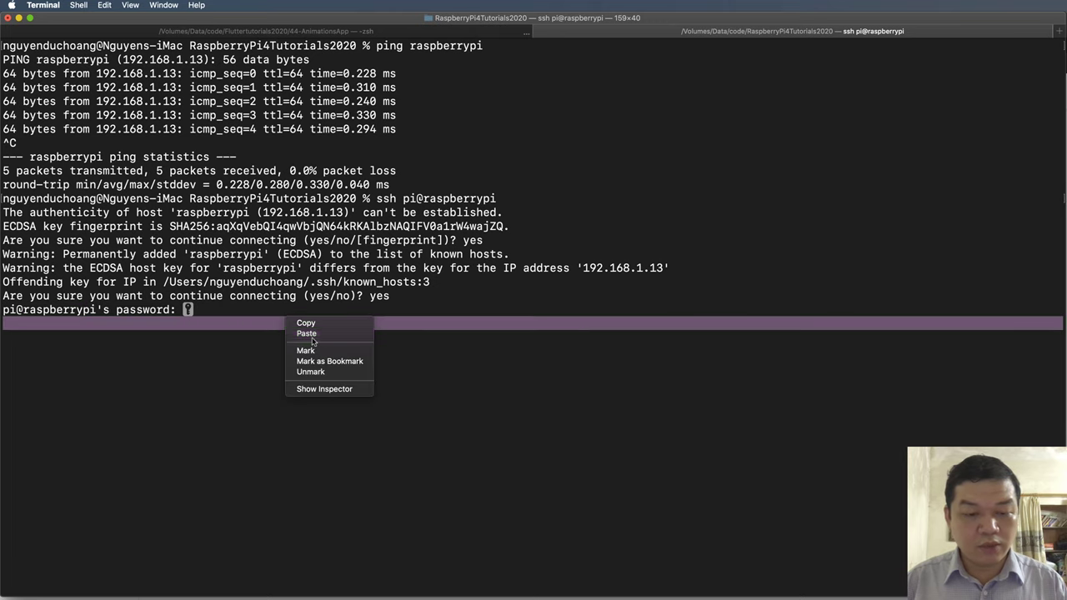
pyautogui.click(309, 335)
pyautogui.press('Return')
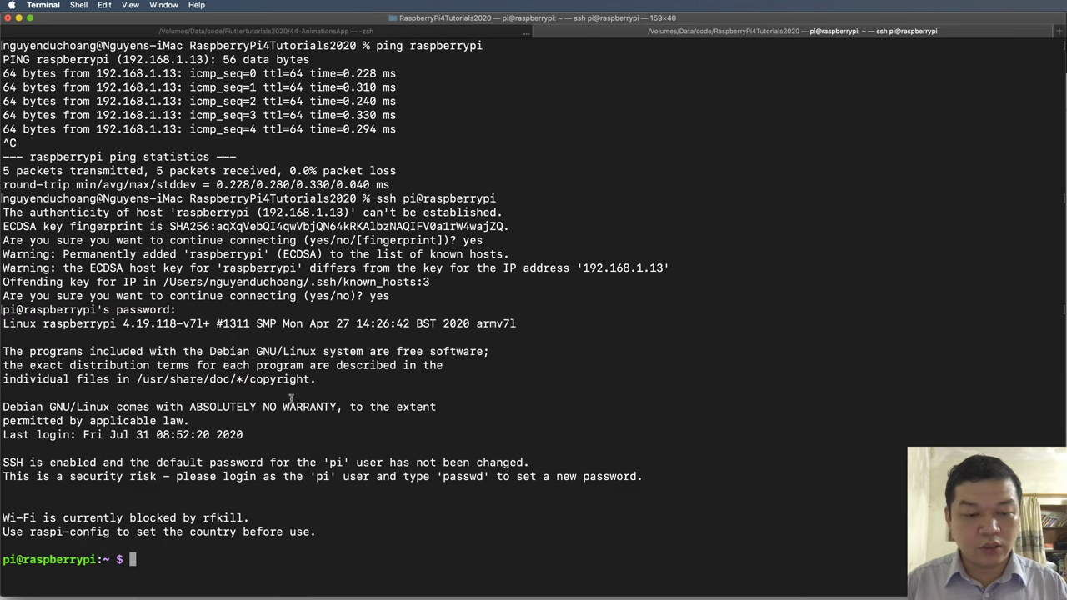
# Step: List the Pi's home directory with ls -la, then clear the screen
pyautogui.write('ls -')
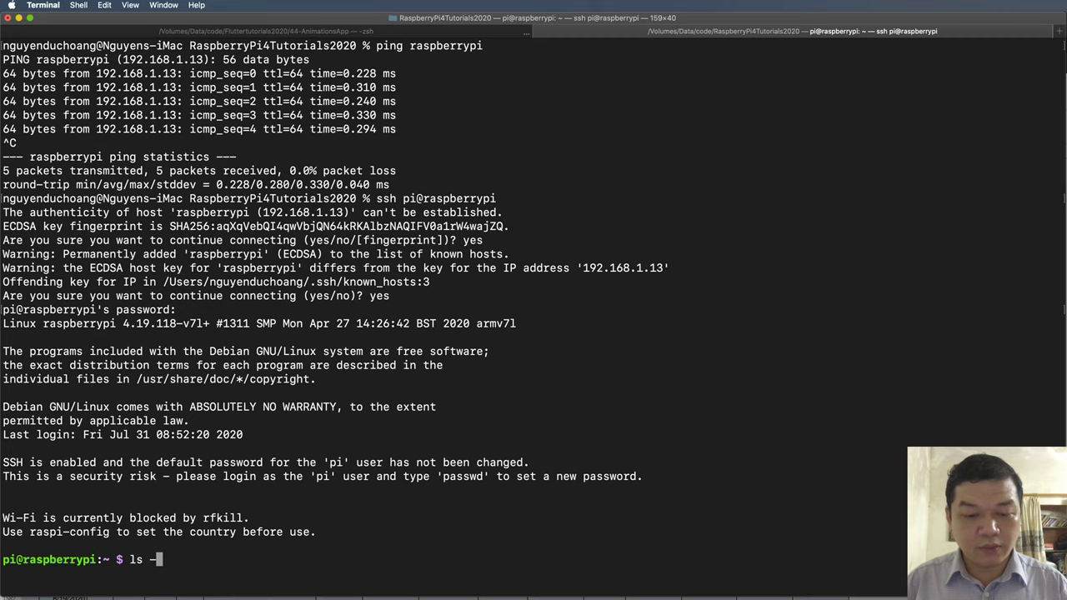
pyautogui.write('la')
pyautogui.press('Return')
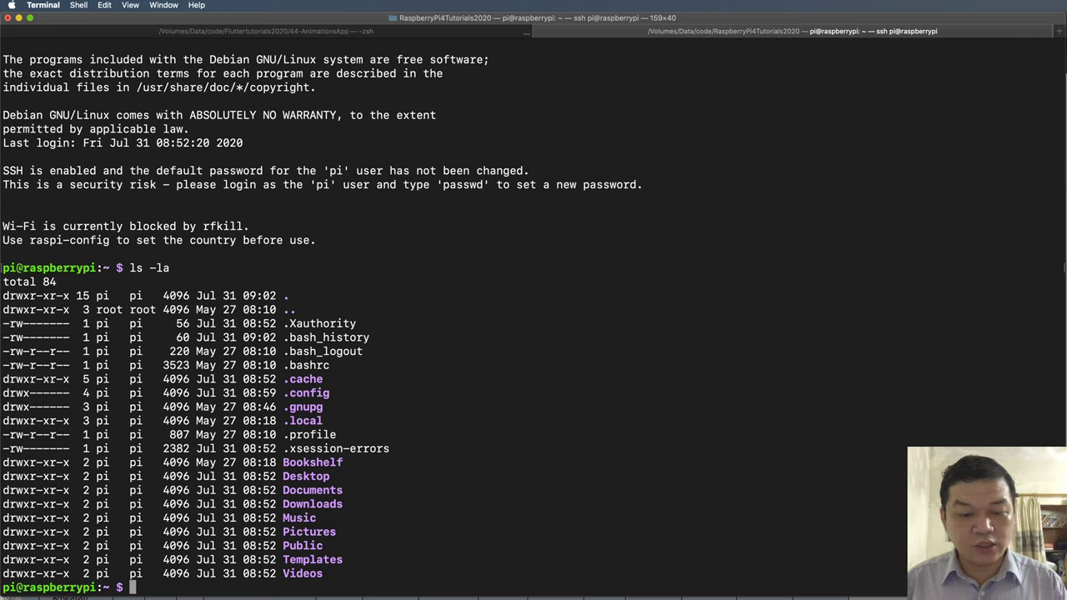
pyautogui.write('c')
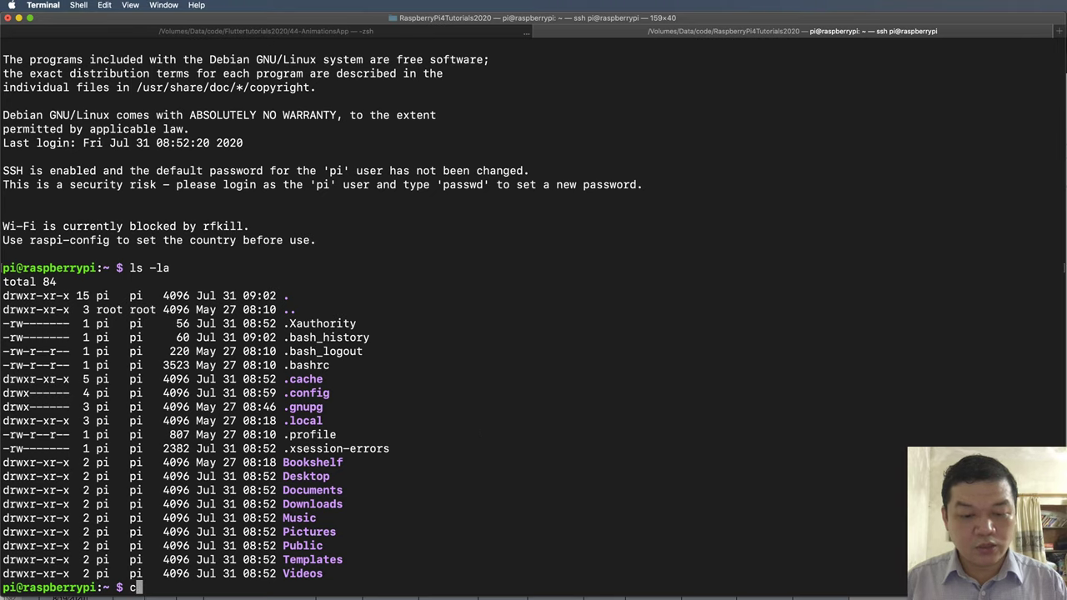
pyautogui.write('lcle')
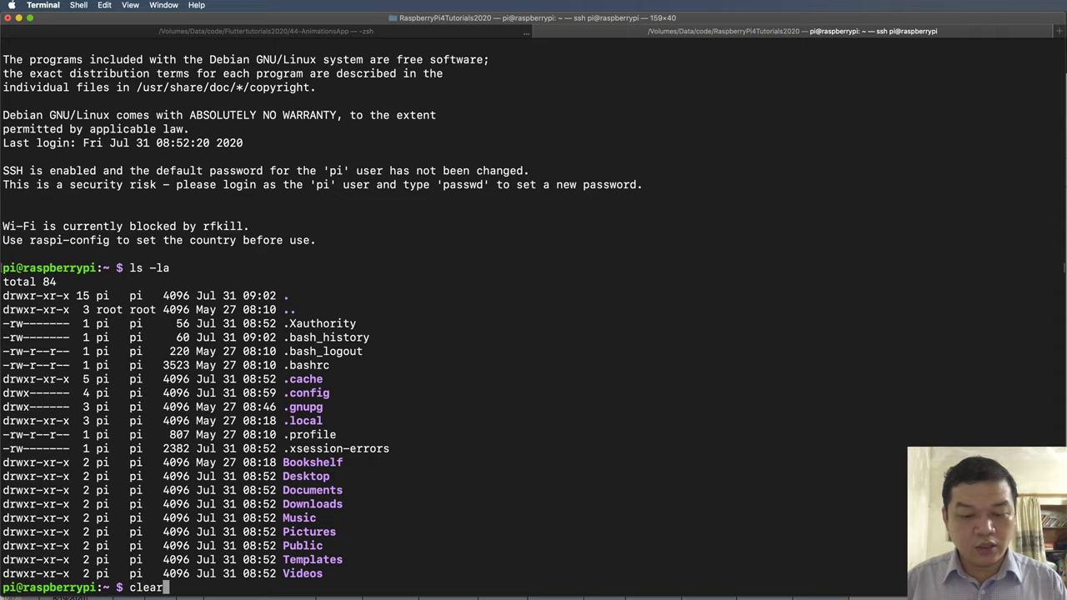
pyautogui.write('ar')
pyautogui.press('Return')
pyautogui.write('uname')
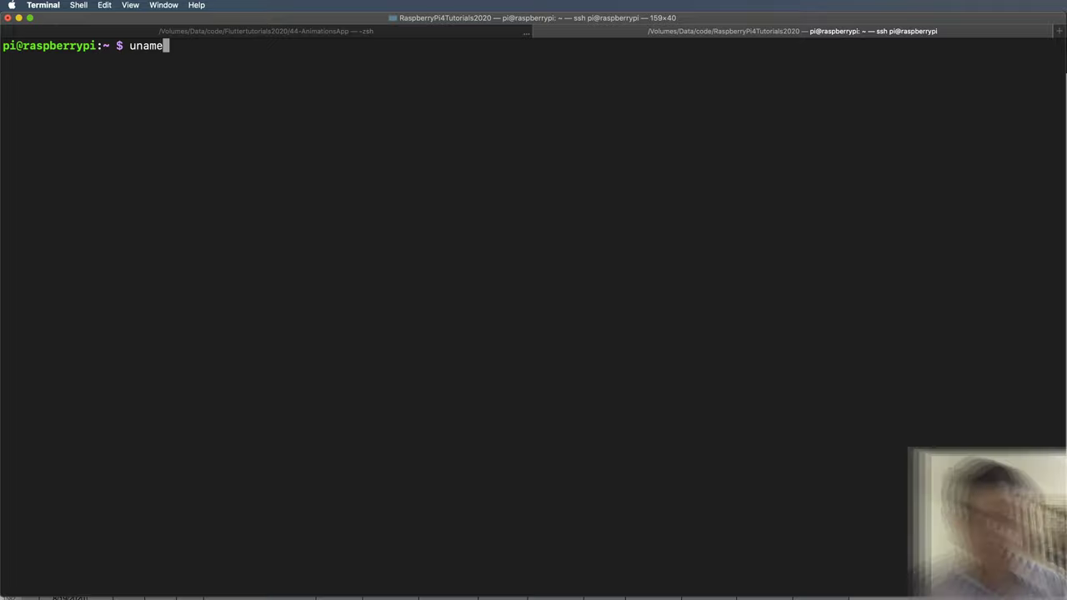
pyautogui.write(' -a')
# Step: Show the Pi's kernel with uname -a and its Raspbian 10 (buster) release with lsb_release -a
pyautogui.press('Return')
pyautogui.moveTo(154, 59); pyautogui.dragTo(8, 60)
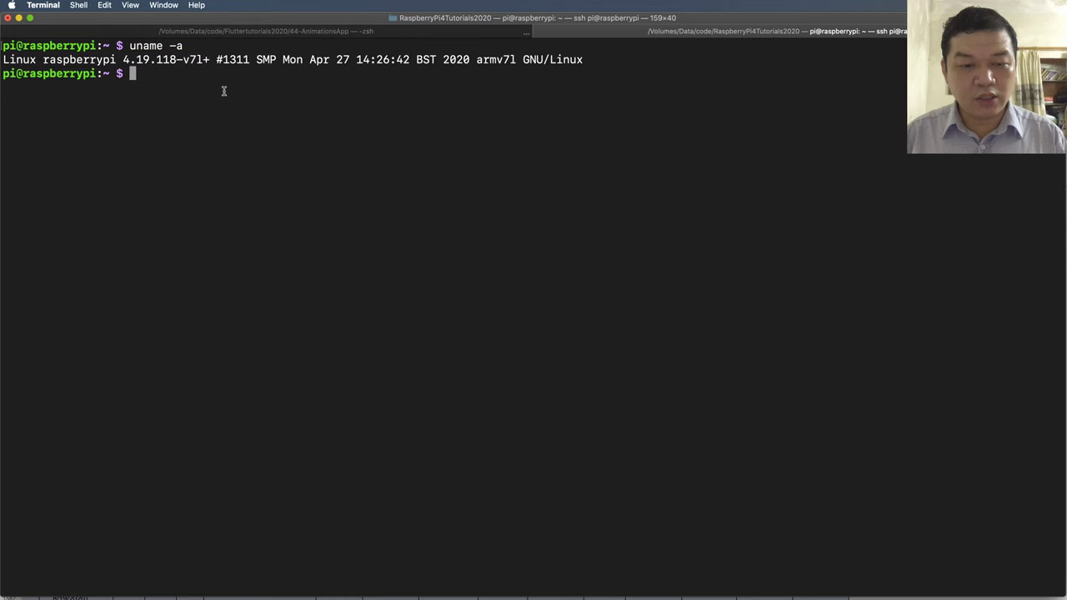
pyautogui.write('lsb')
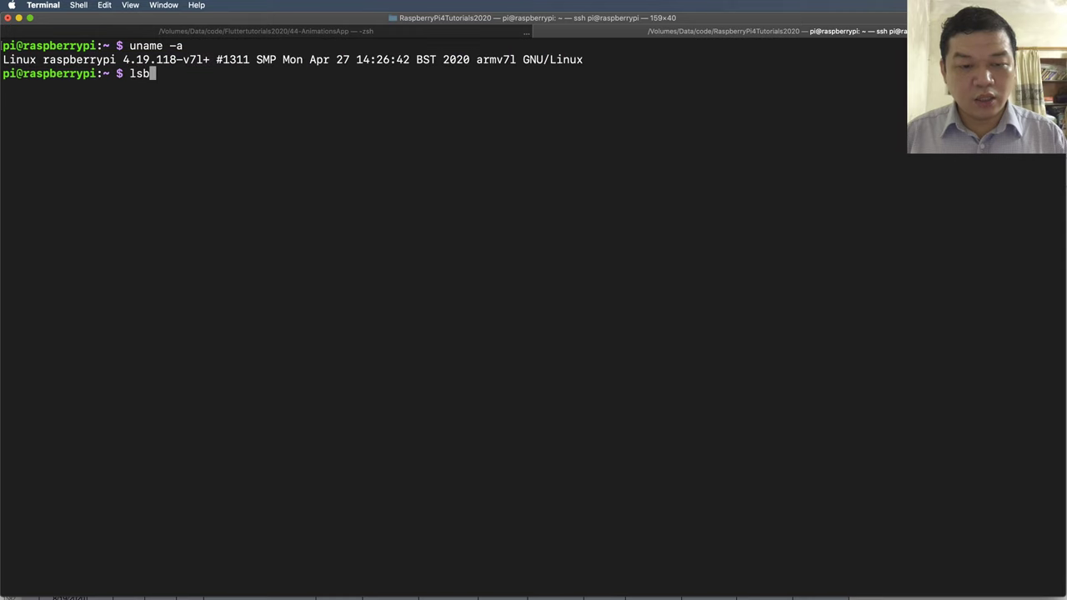
pyautogui.write('_releas')
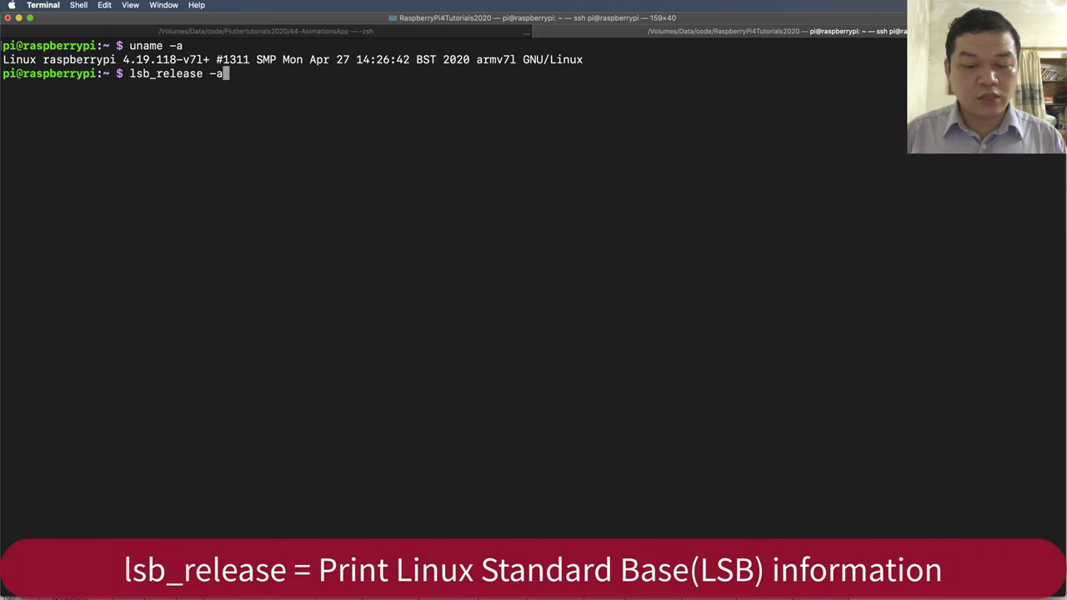
pyautogui.write('e -a')
pyautogui.press('Return')
pyautogui.moveTo(316, 121); pyautogui.dragTo(150, 144)
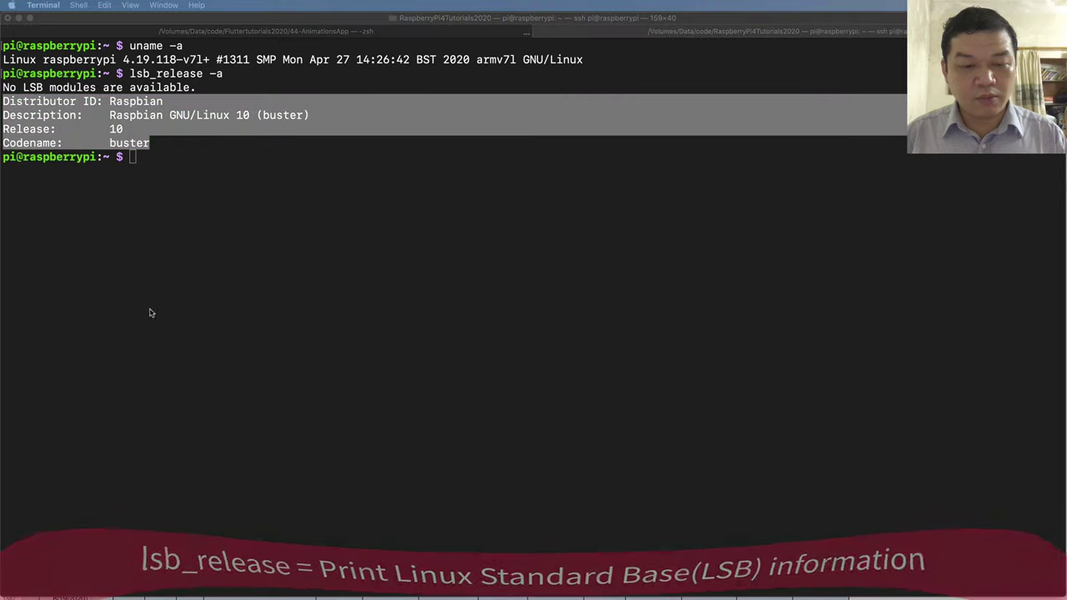
pyautogui.click(239, 257)
pyautogui.click(325, 442)
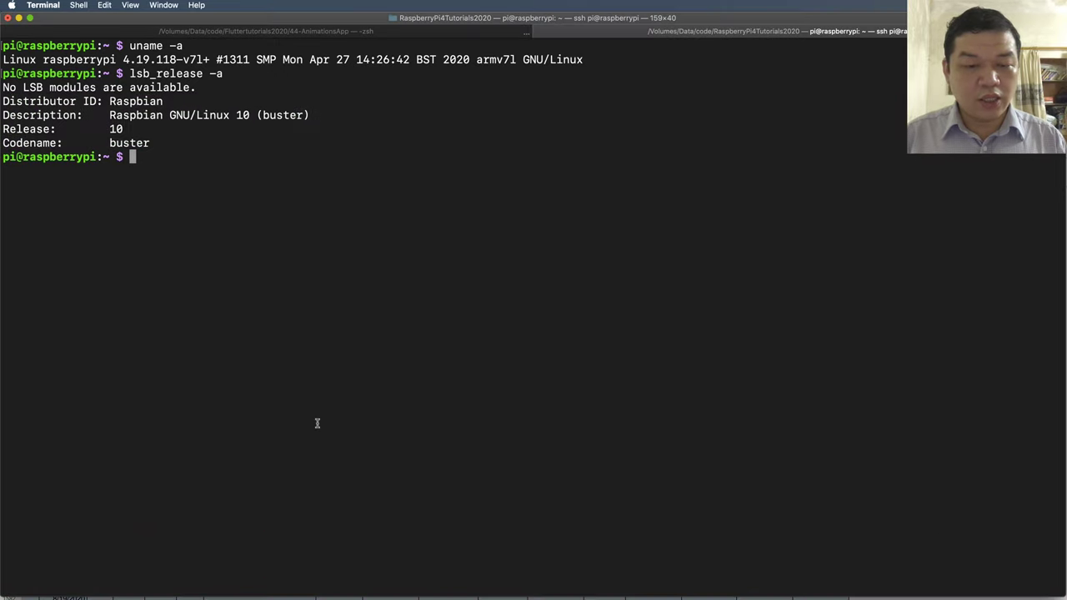
pyautogui.write('sudo apt')
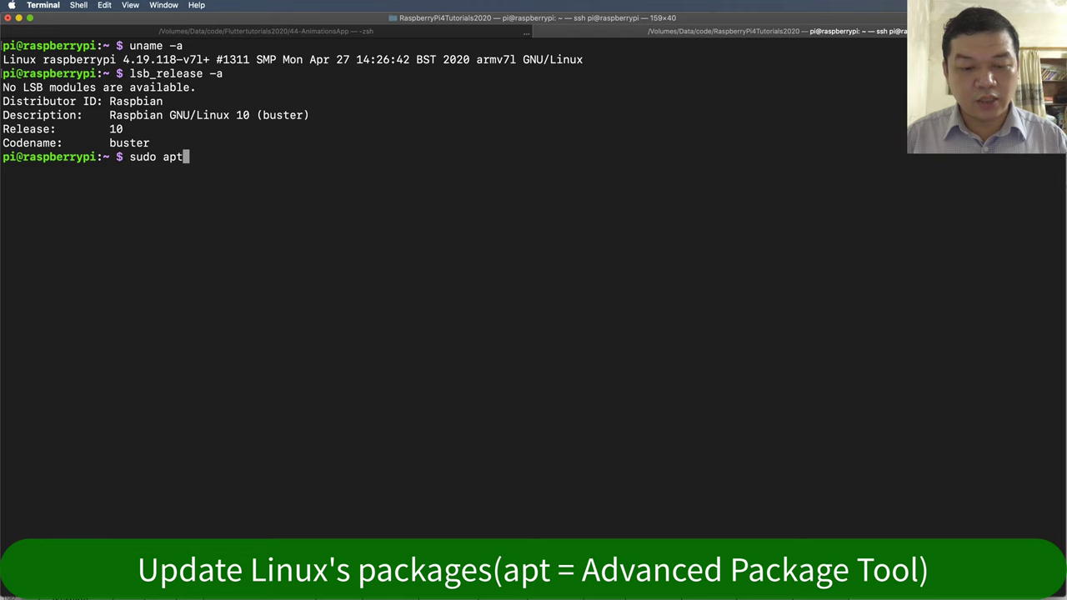
pyautogui.write(' update')
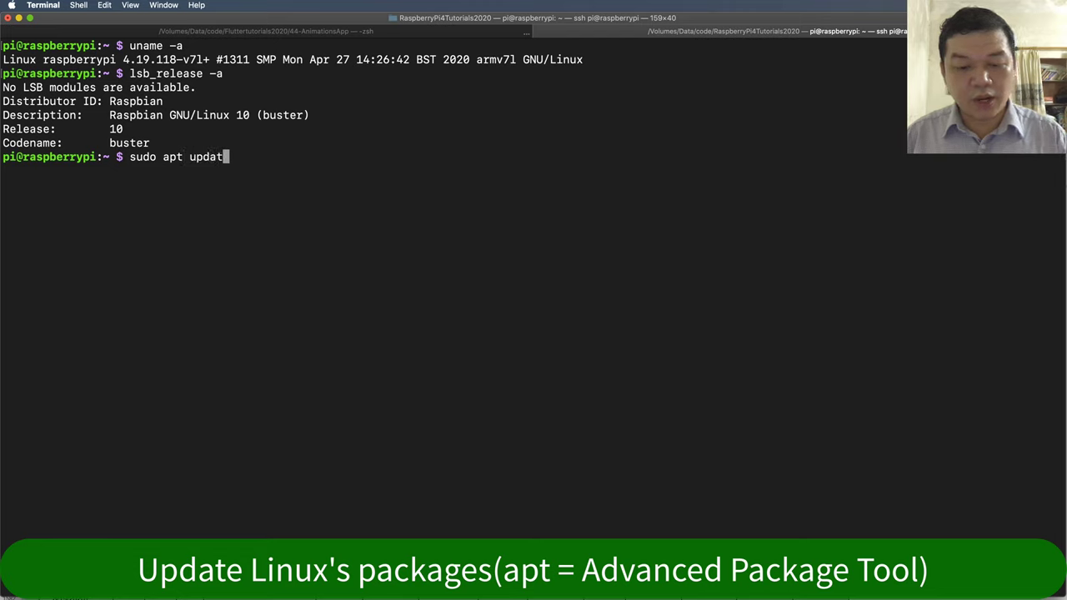
# Step: Run sudo apt update, then apt install python3 and python3-pip, noting pip 18.1-5+rpt1
pyautogui.press('Return')
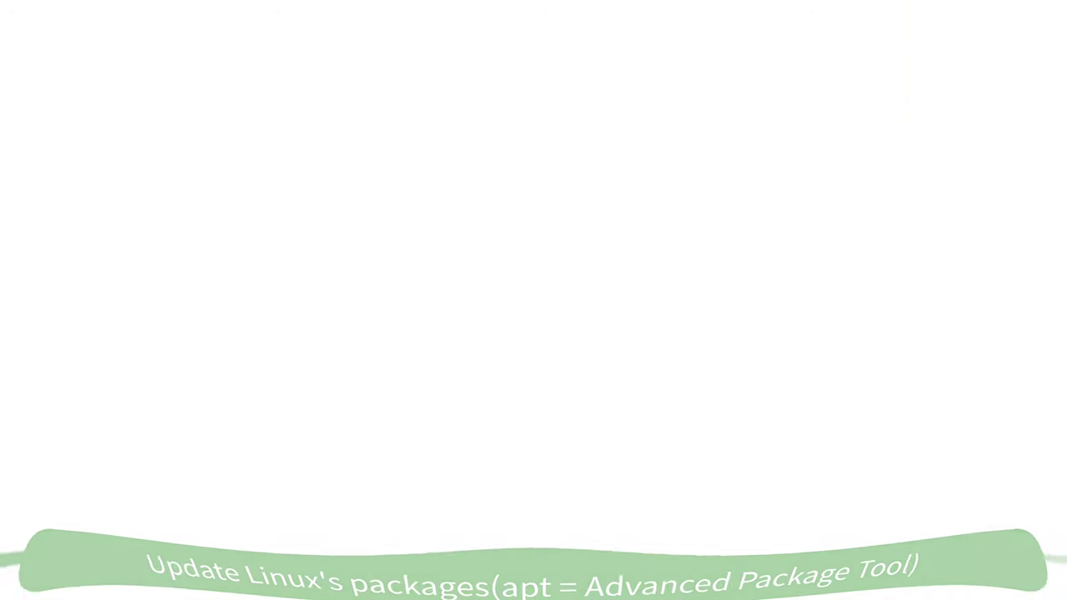
pyautogui.write('sudo ')
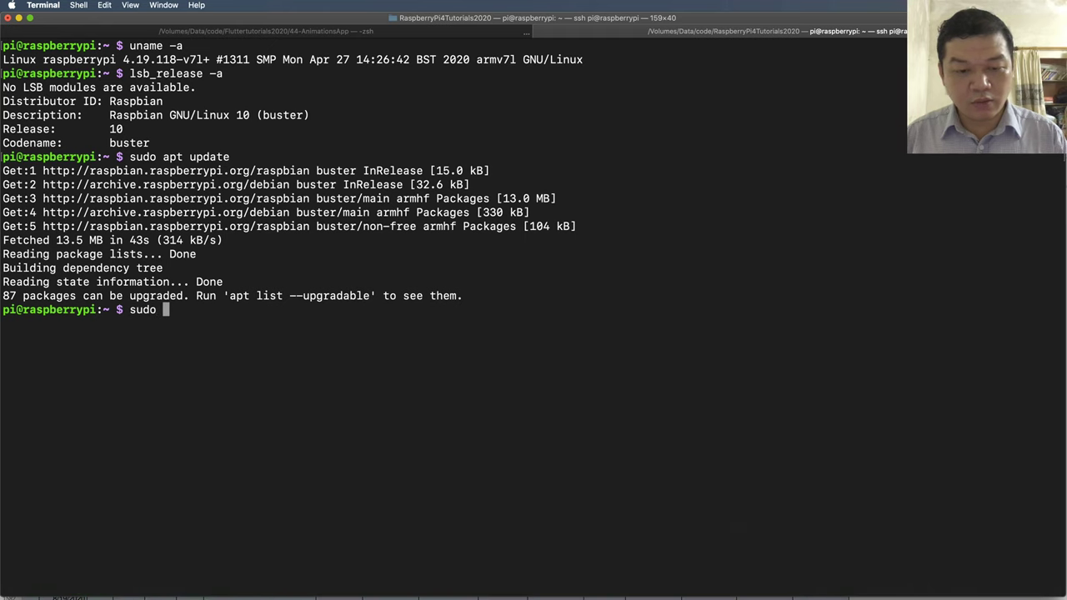
pyautogui.write('apt install p')
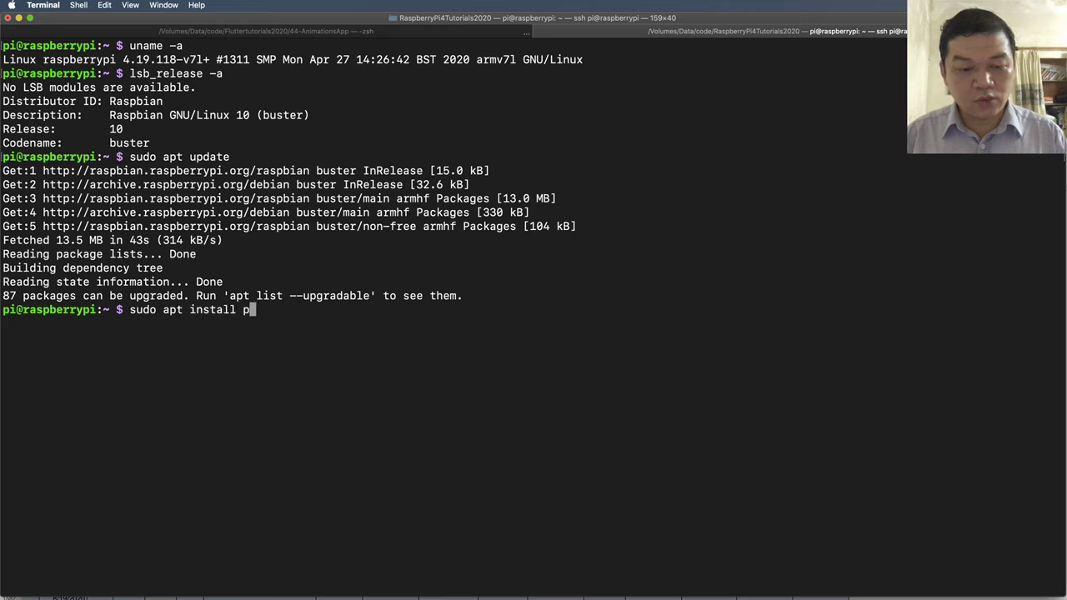
pyautogui.write('ython3')
pyautogui.press('Return')
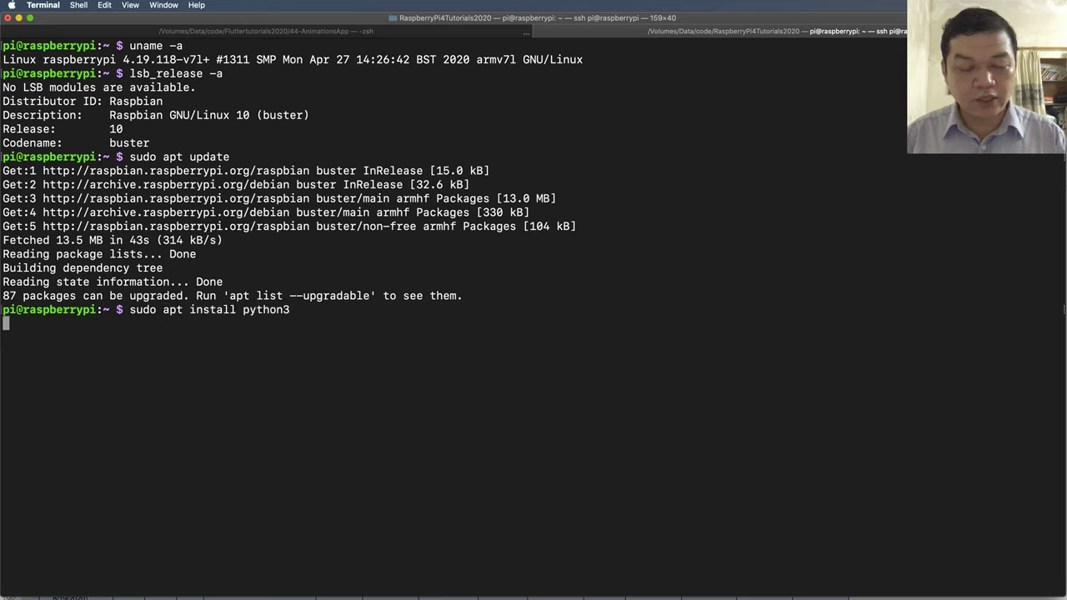
pyautogui.press('Up')
pyautogui.write('-pip')
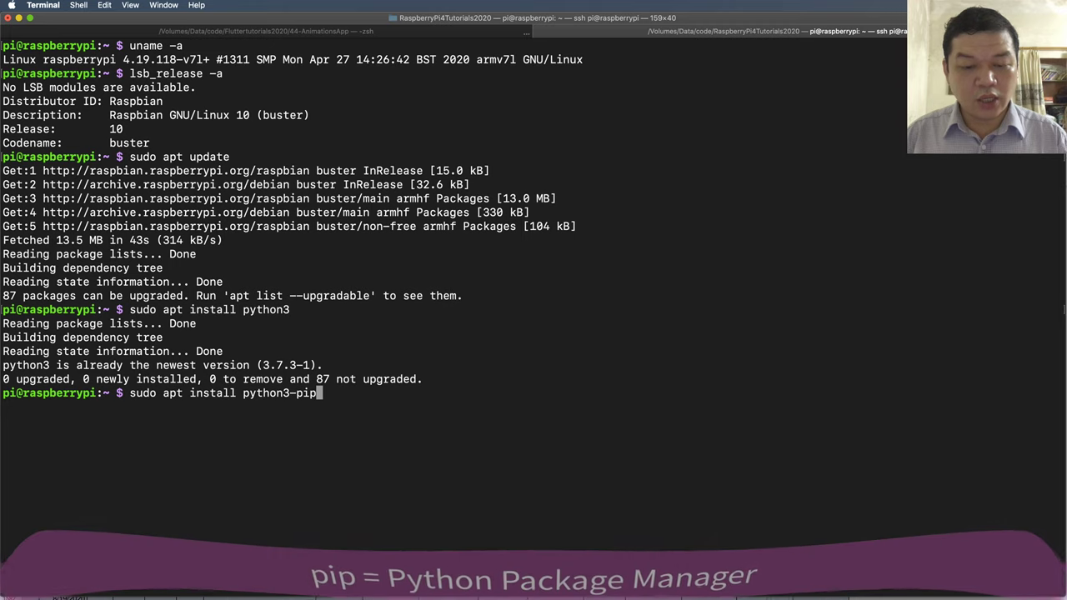
pyautogui.press('Return')
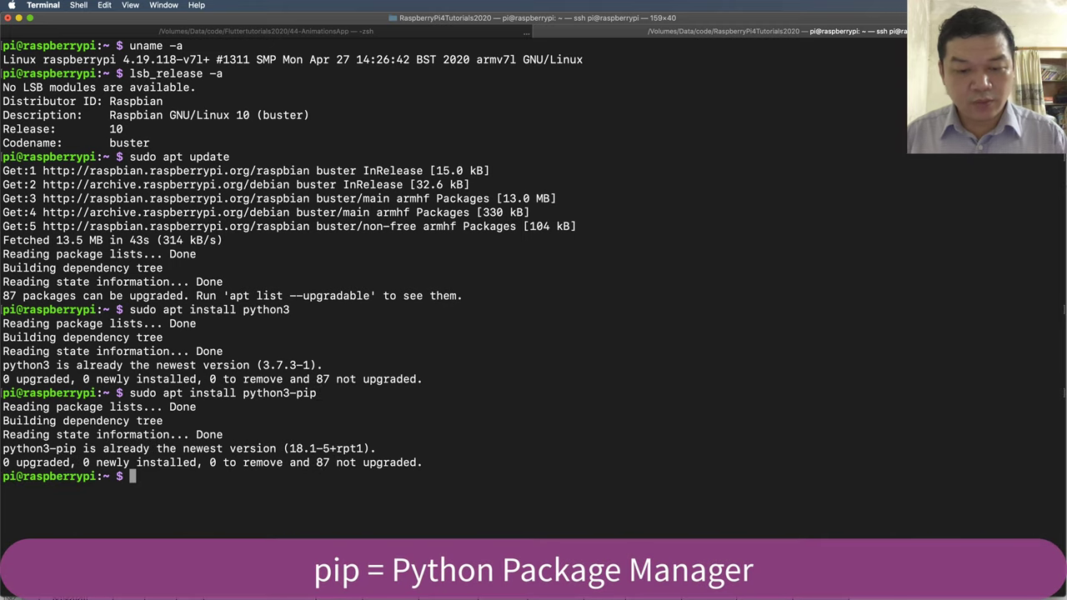
pyautogui.moveTo(163, 449); pyautogui.dragTo(377, 448)
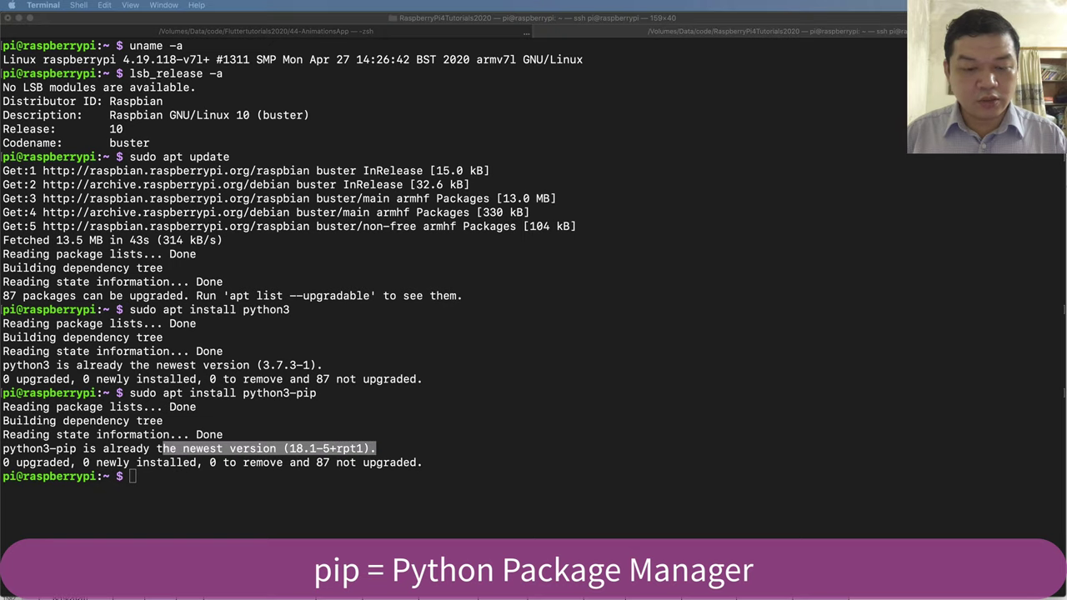
# Step: Install gpiozero with pip3 install gpiozero, confirming version 1.5.1 is already satisfied
pyautogui.write('pi')
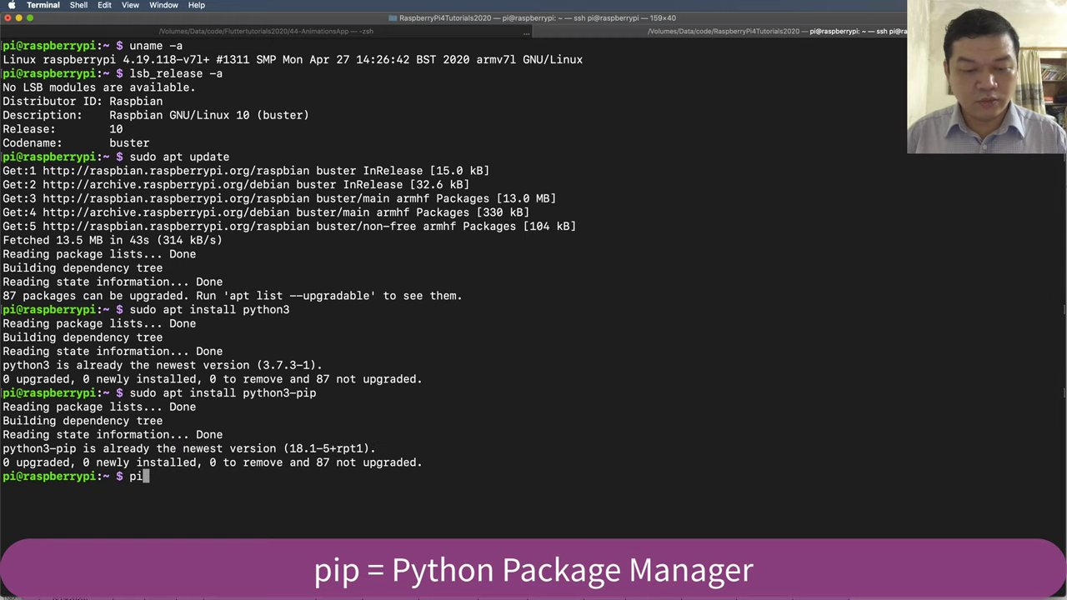
pyautogui.write('p')
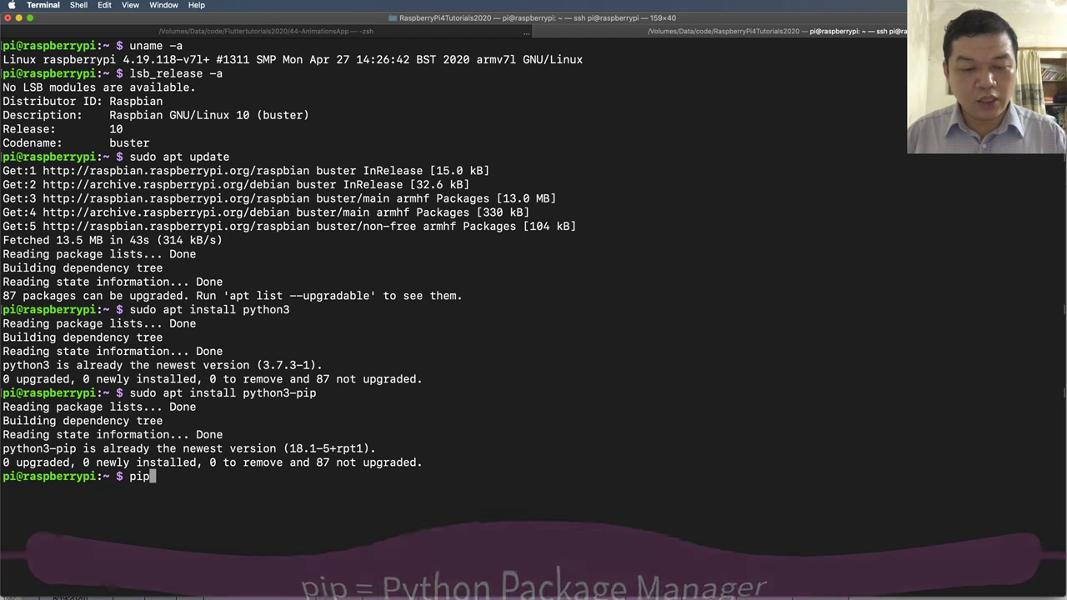
pyautogui.write('3 install')
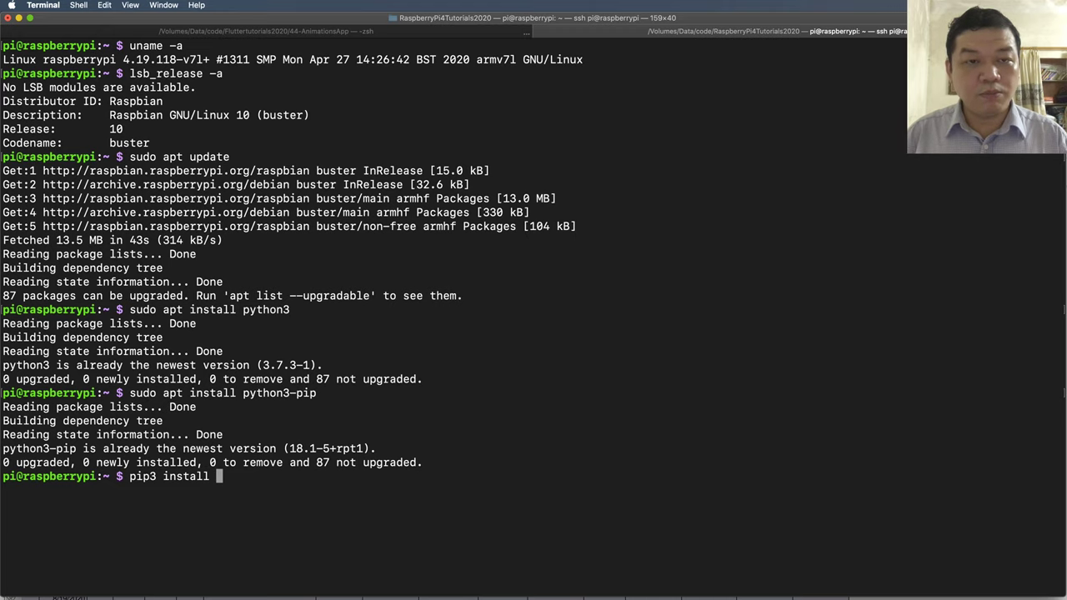
pyautogui.write(' gpio')
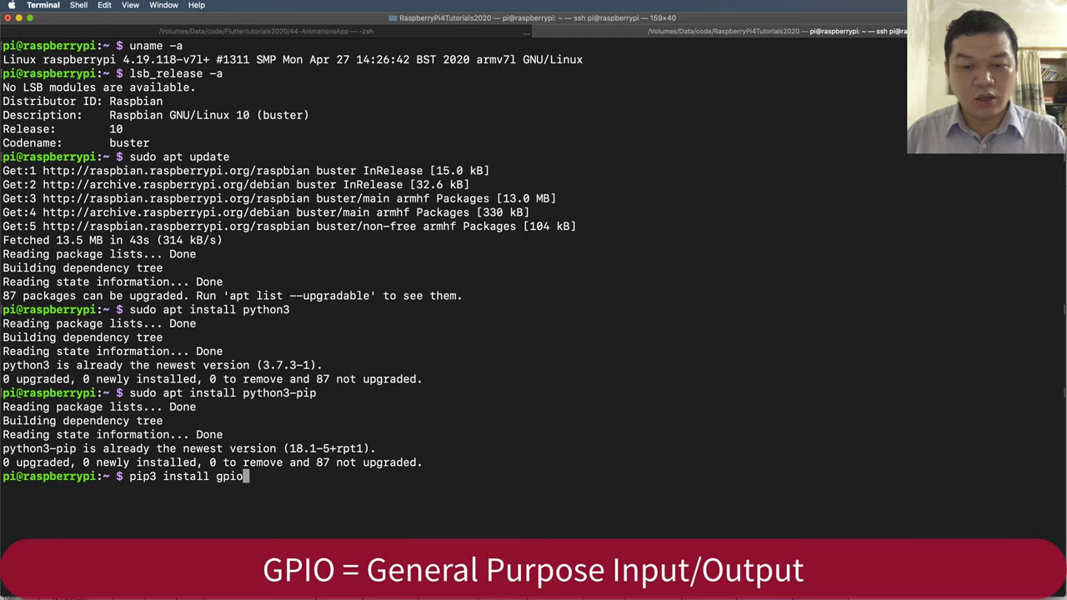
pyautogui.write('zero')
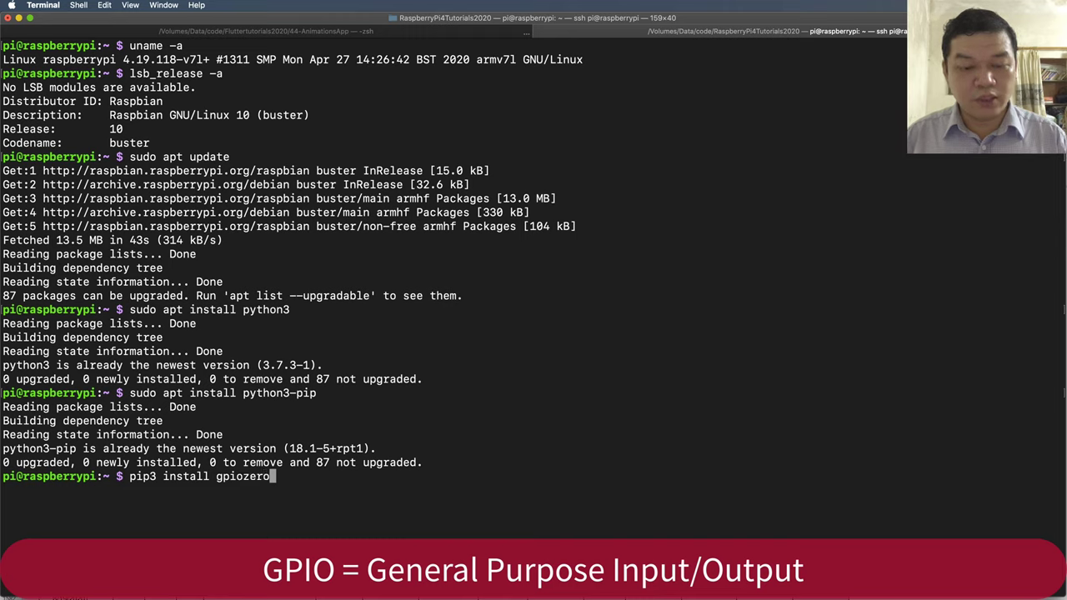
pyautogui.press('Return')
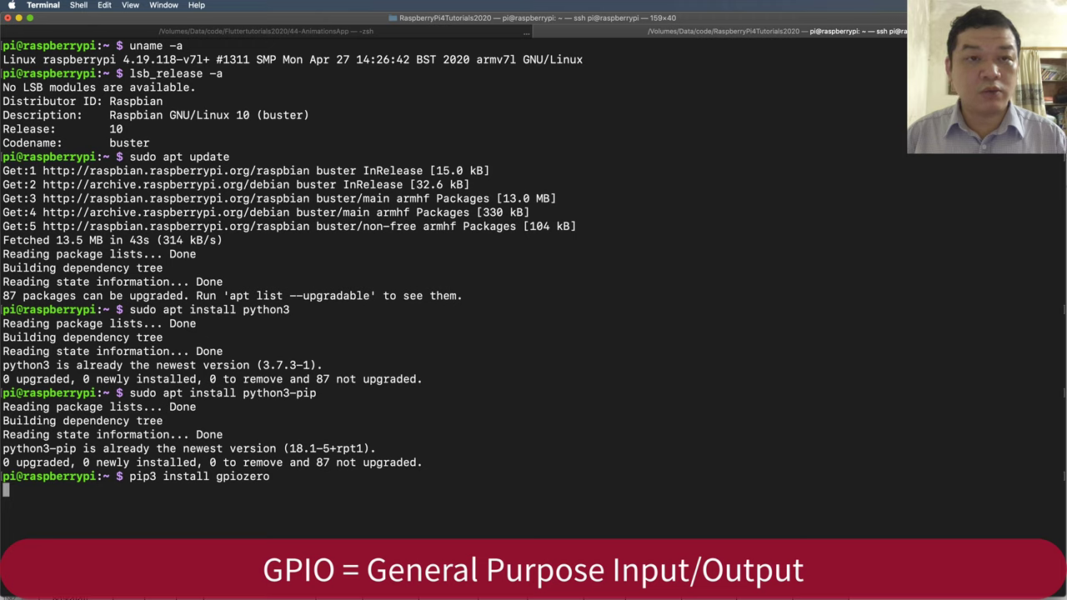
pyautogui.moveTo(272, 476); pyautogui.dragTo(3, 490)
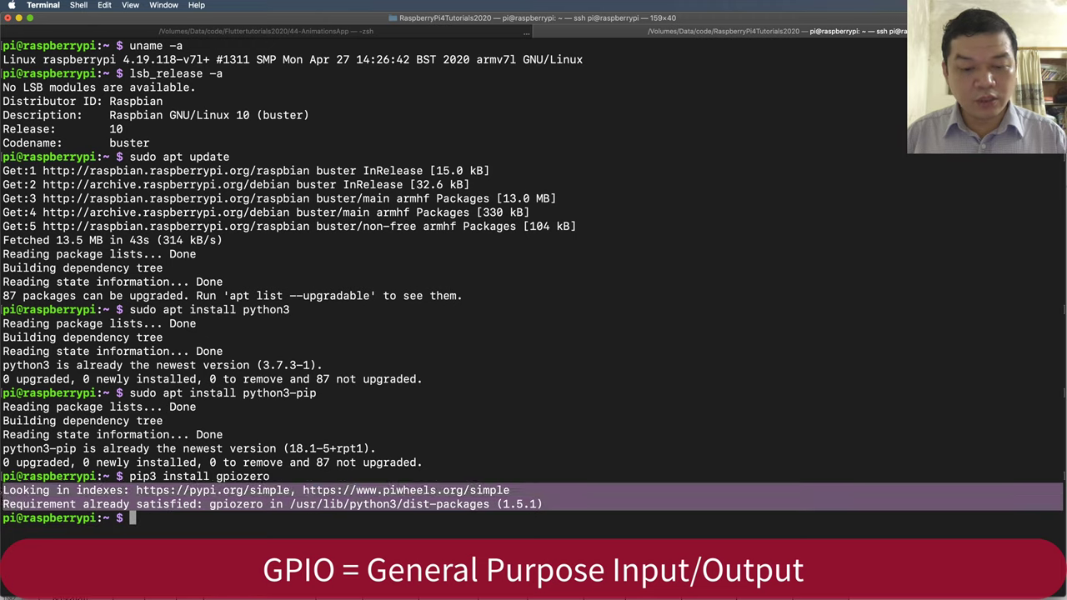
pyautogui.click(120, 496)
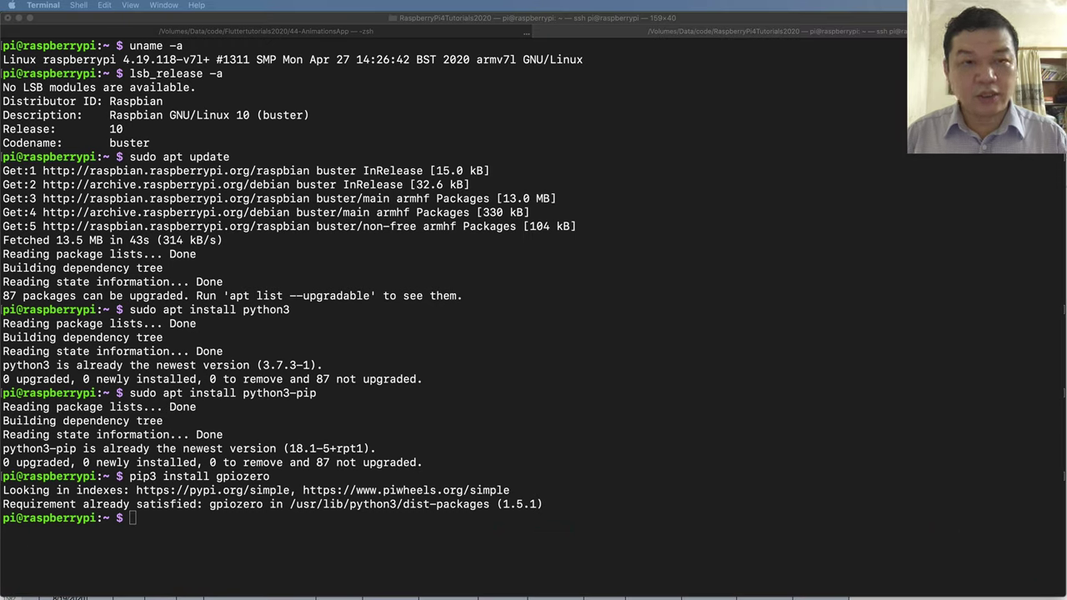
pyautogui.write('apt insta')
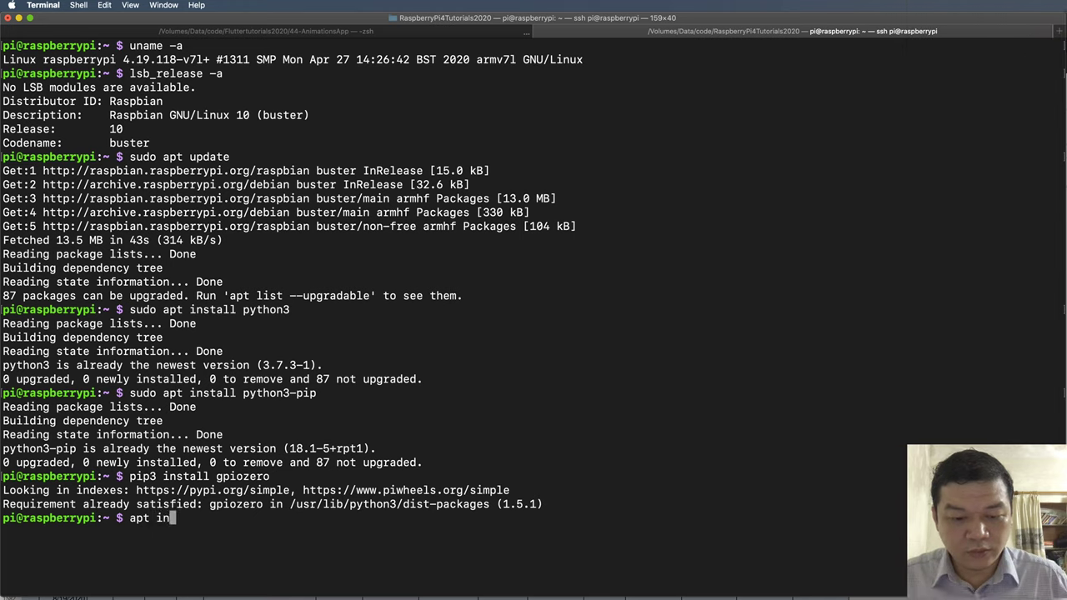
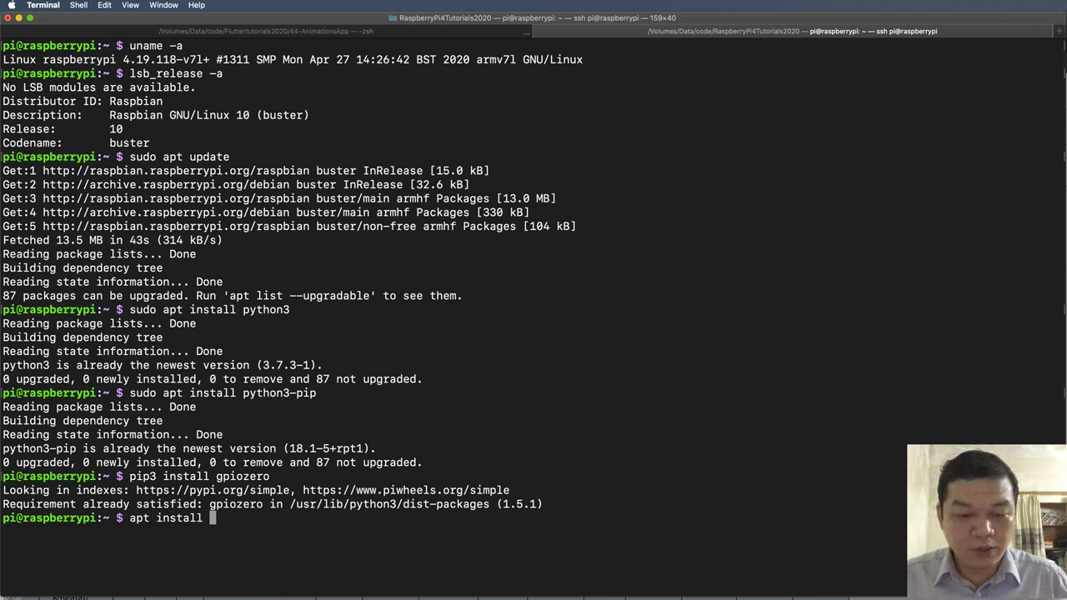
# Step: Enter 'mc -y' to finish the Midnight Commander install command
pyautogui.write('-y')
# Step: Install Midnight Commander, rerunning the failed apt install mc -y command with sudo
pyautogui.press('Return')
pyautogui.press('Up')
pyautogui.hotkey('ctrl', 'a')
pyautogui.write('sudo')
pyautogui.press('Return')
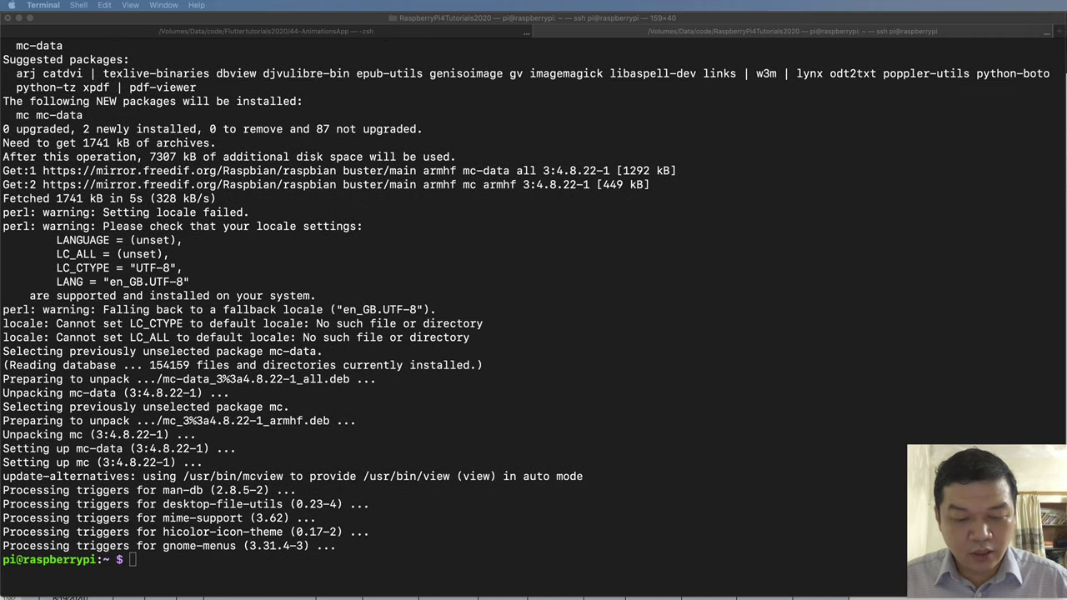
# Step: Launch mc, open the Templates folder, and quit back to the shell with F10
pyautogui.write('mc')
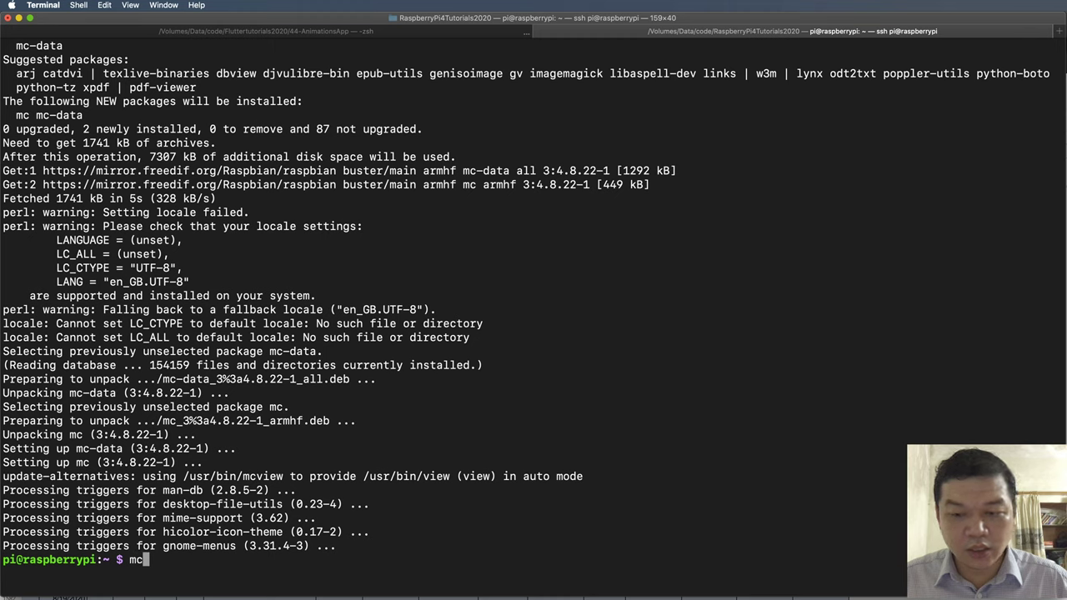
pyautogui.press('Return')
pyautogui.press('Return')
pyautogui.press('Return')
pyautogui.doubleClick(43, 254)
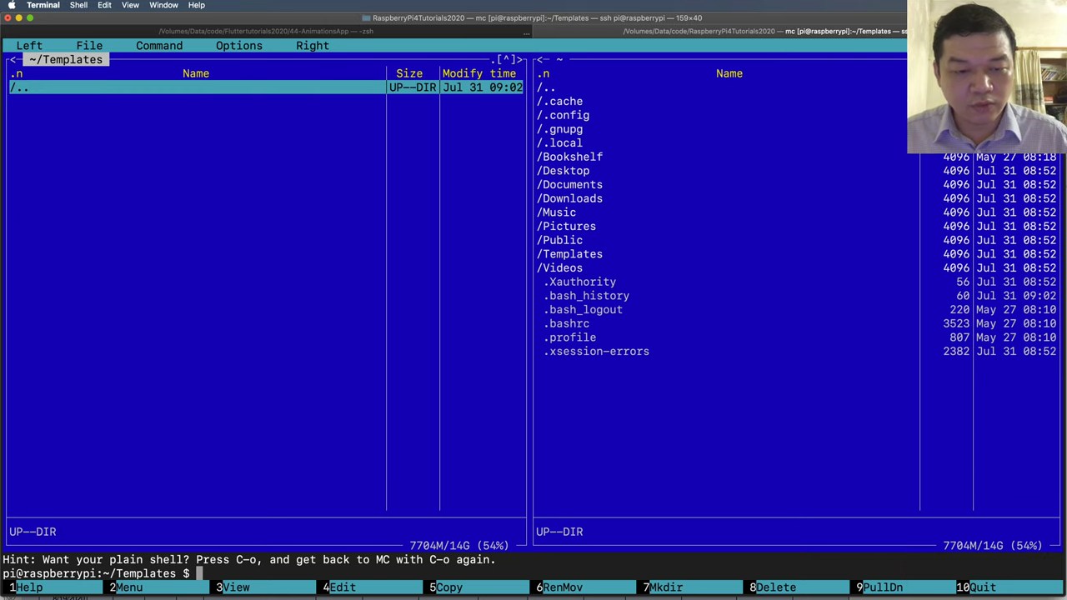
pyautogui.press('F10')
# Step: Run pwd and highlight its /home/pi output
pyautogui.write('pwd')
pyautogui.press('Return')
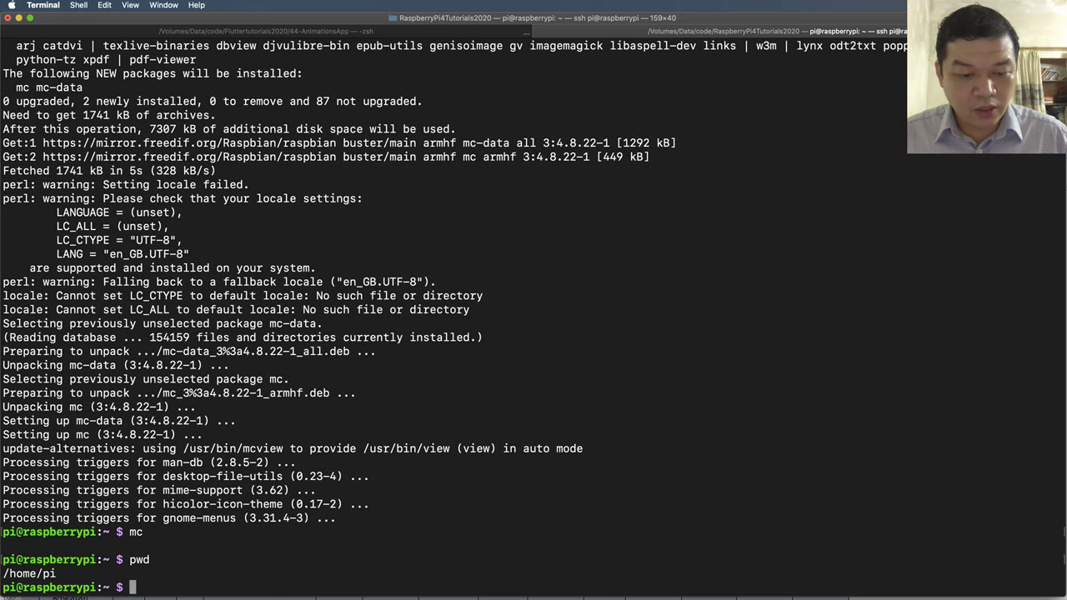
pyautogui.moveTo(60, 575); pyautogui.dragTo(2, 574)
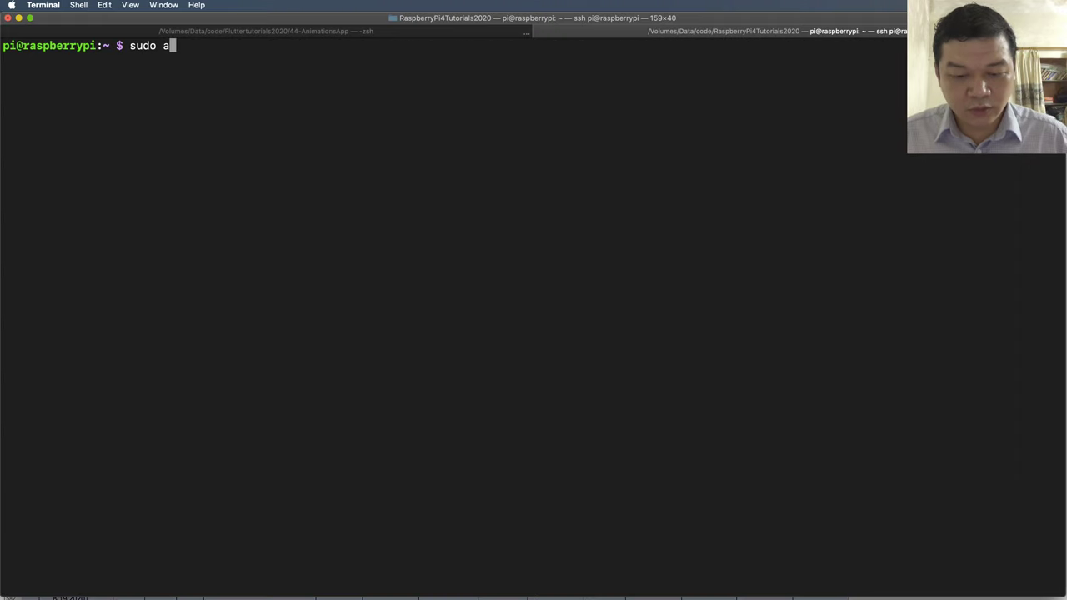
# Step: Create the student account with sudo adduser student and set its password
pyautogui.write('dd')
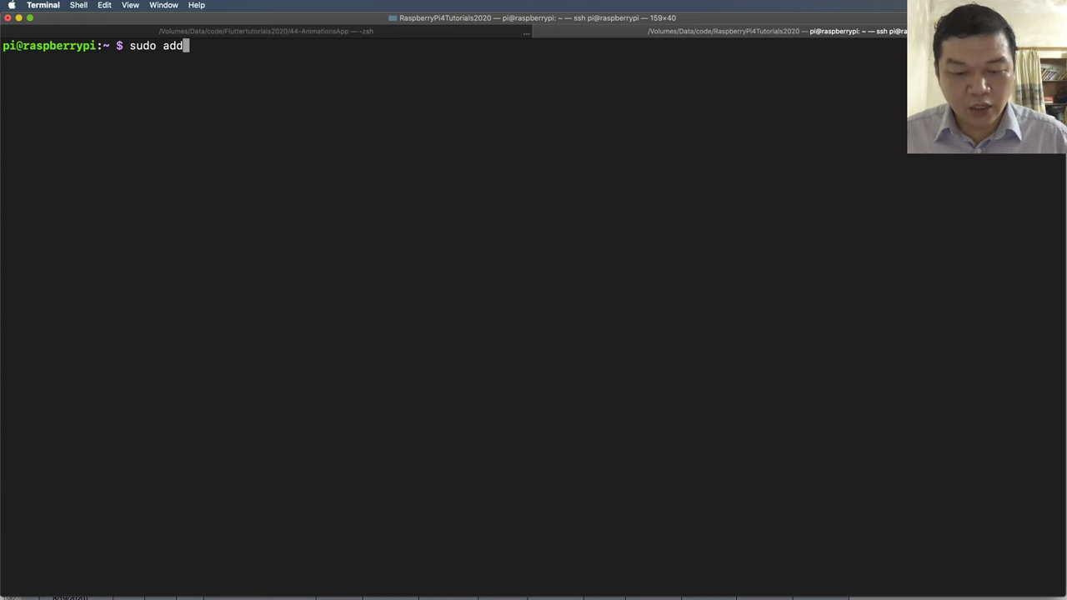
pyautogui.write('user')
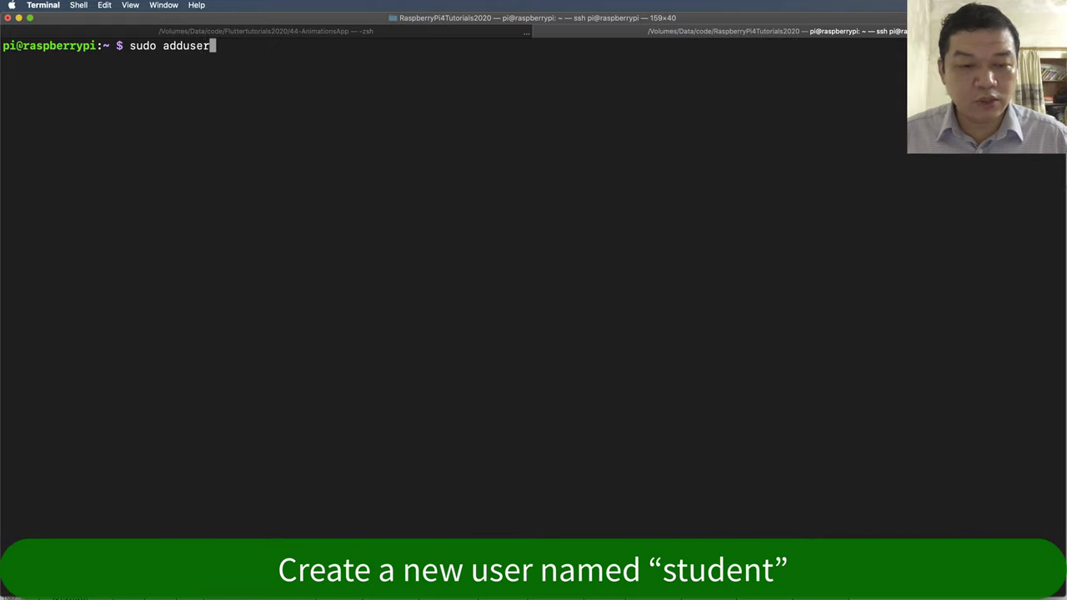
pyautogui.write(' student')
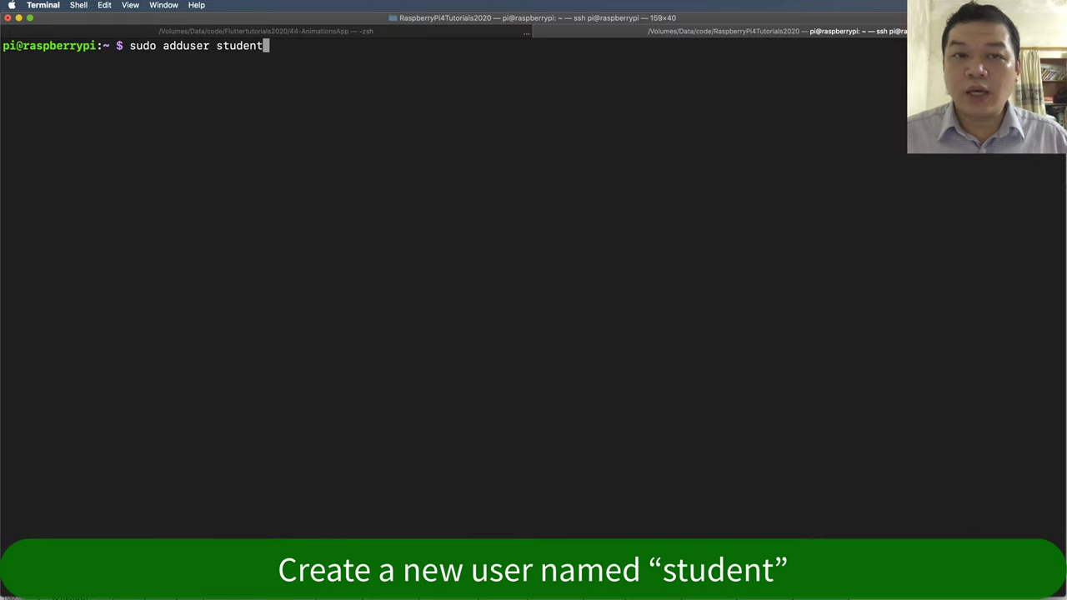
pyautogui.press('Return')
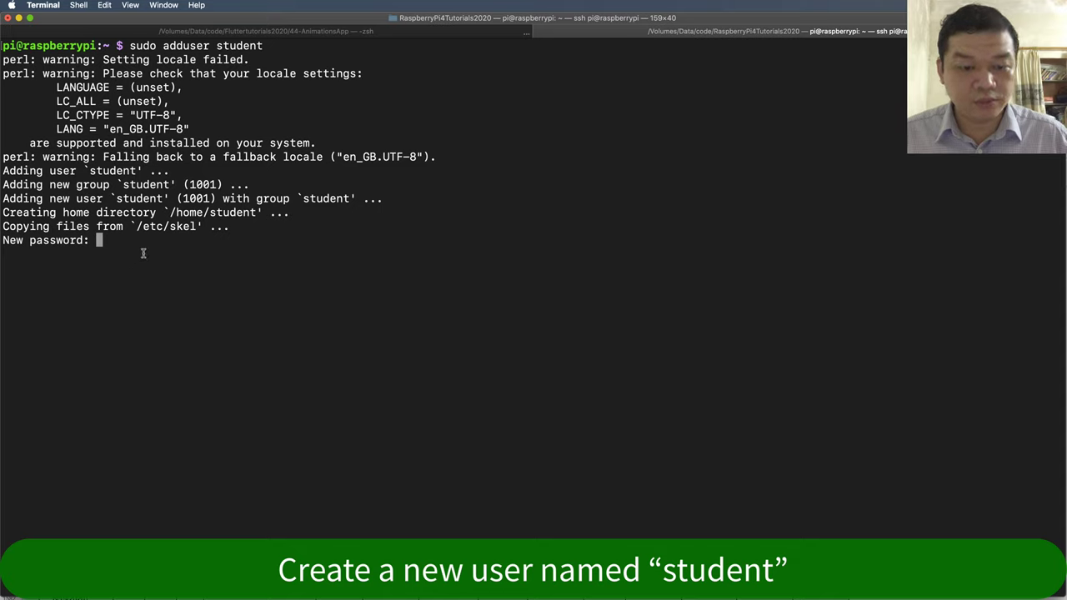
pyautogui.press('Return')
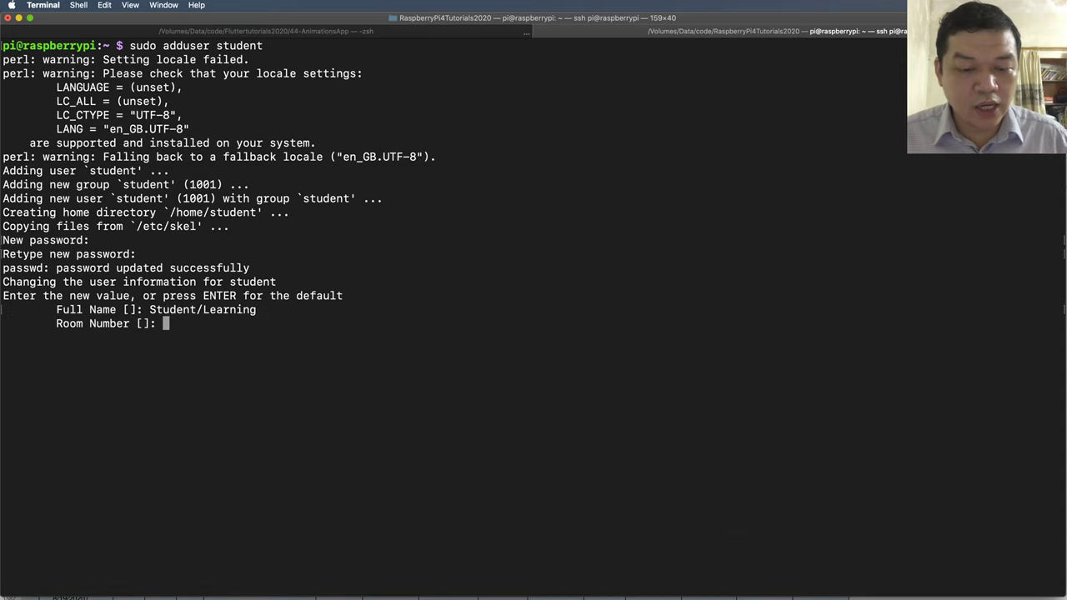
# Step: Fill in the user details: room number 'myHome', a work phone number, other fields empty
pyautogui.write('myHome')
pyautogui.press('Return')
pyautogui.press('Return')
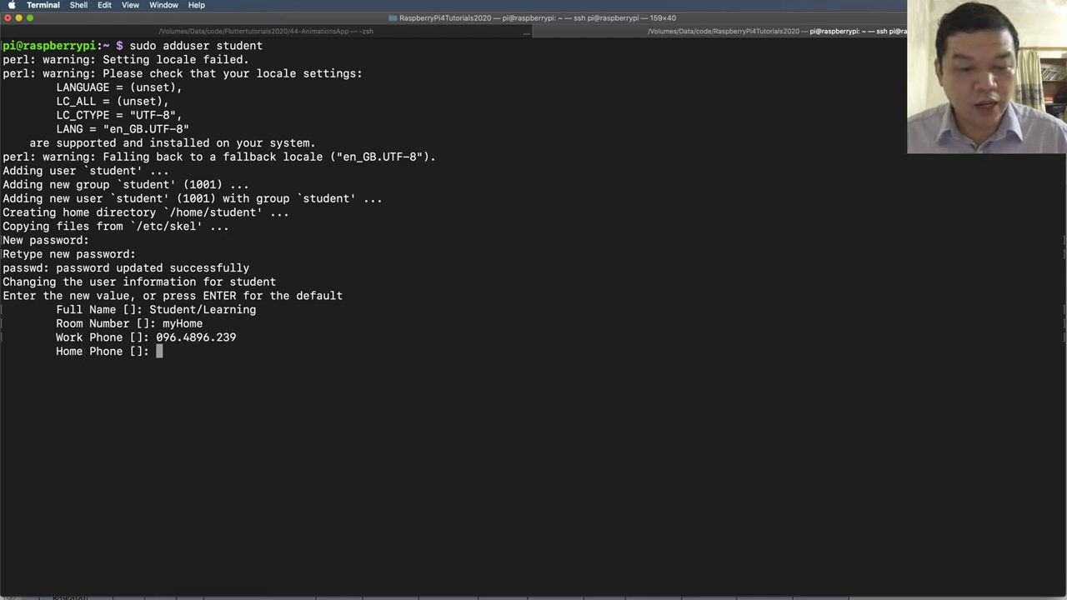
pyautogui.press('Return')
pyautogui.press('Return')
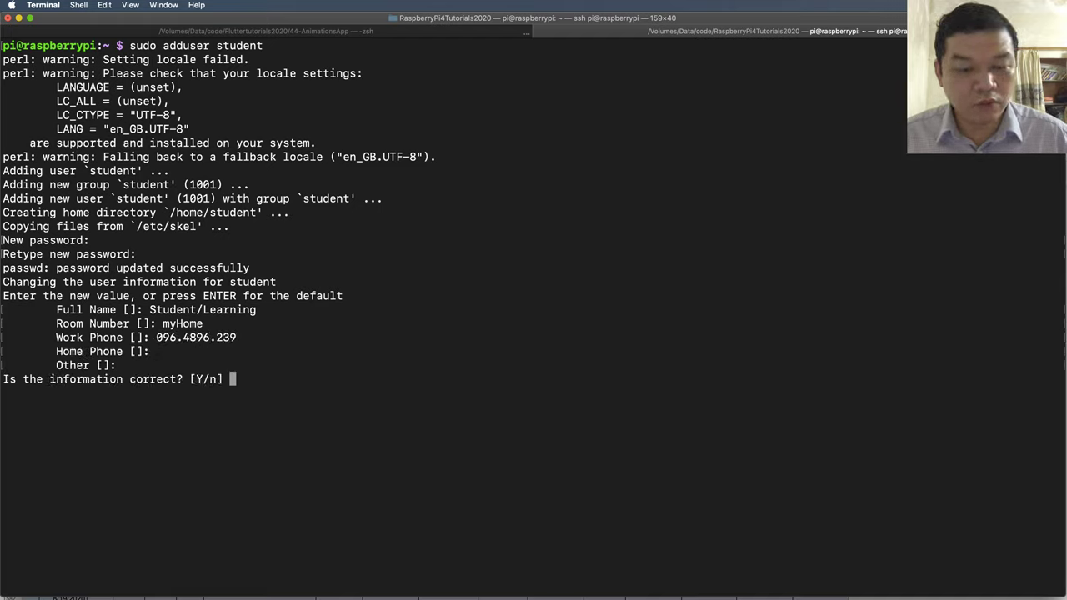
pyautogui.write('y')
# Step: Confirm the details are correct, check whoami shows pi, and clear the screen
pyautogui.press('Return')
pyautogui.write('whoami')
pyautogui.press('Return')
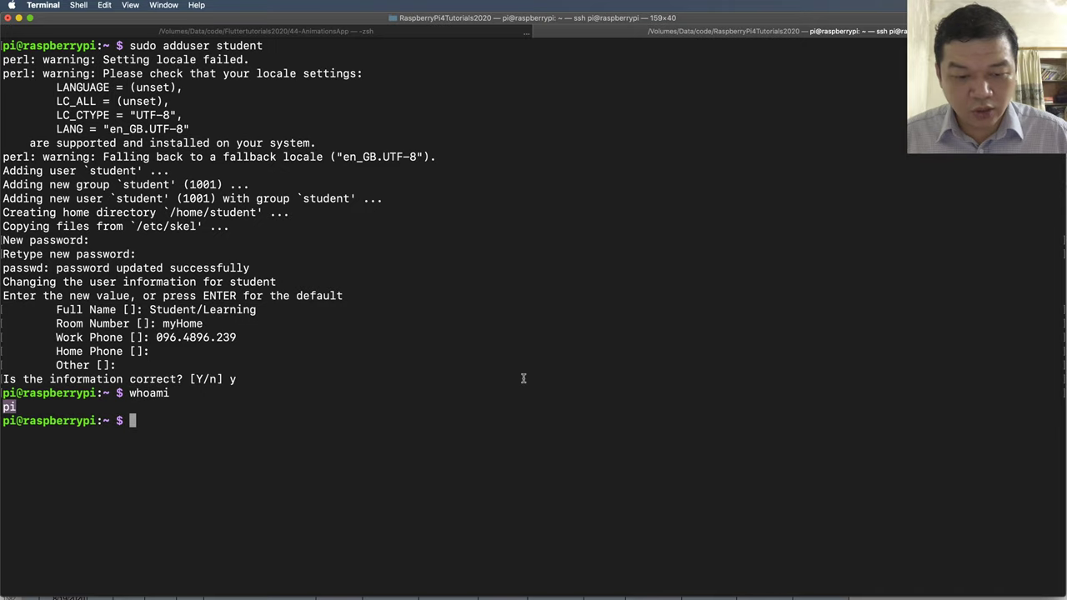
pyautogui.write('clear')
pyautogui.press('Return')
pyautogui.write('s')
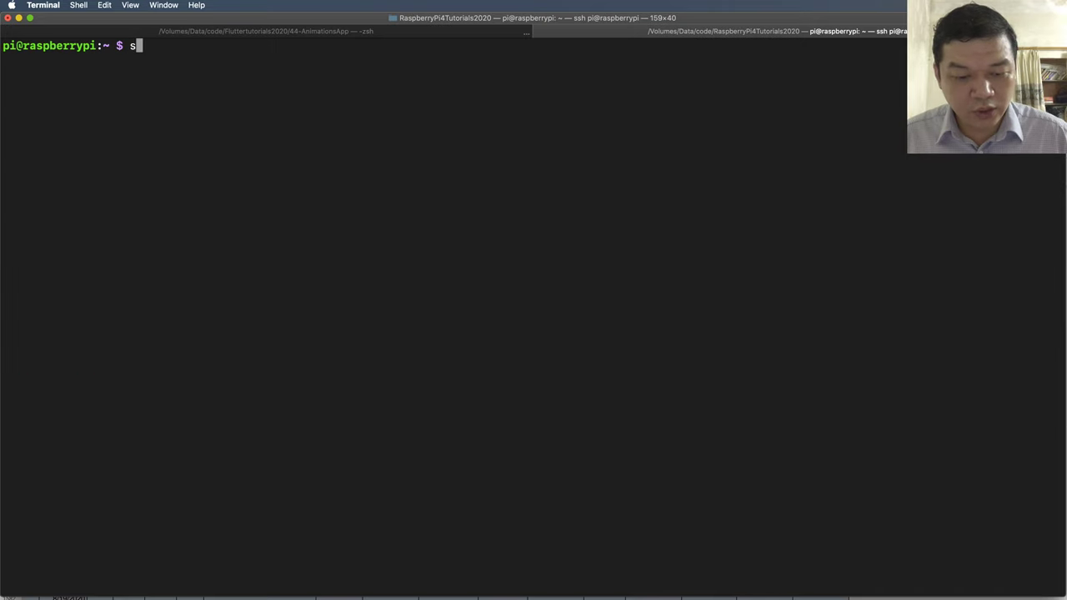
pyautogui.write('udo')
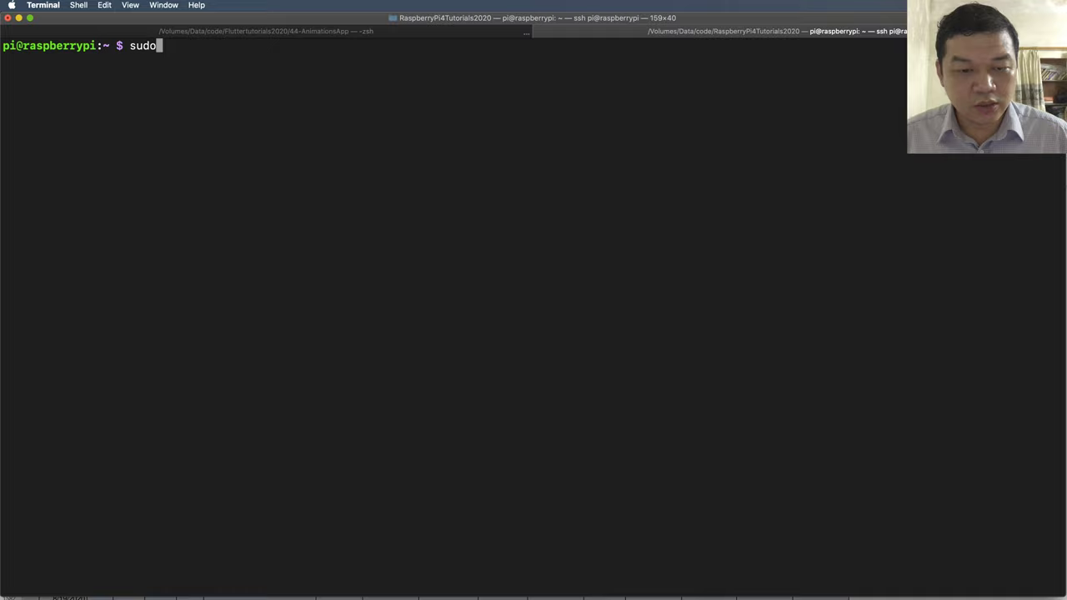
pyautogui.write(' adduser student')
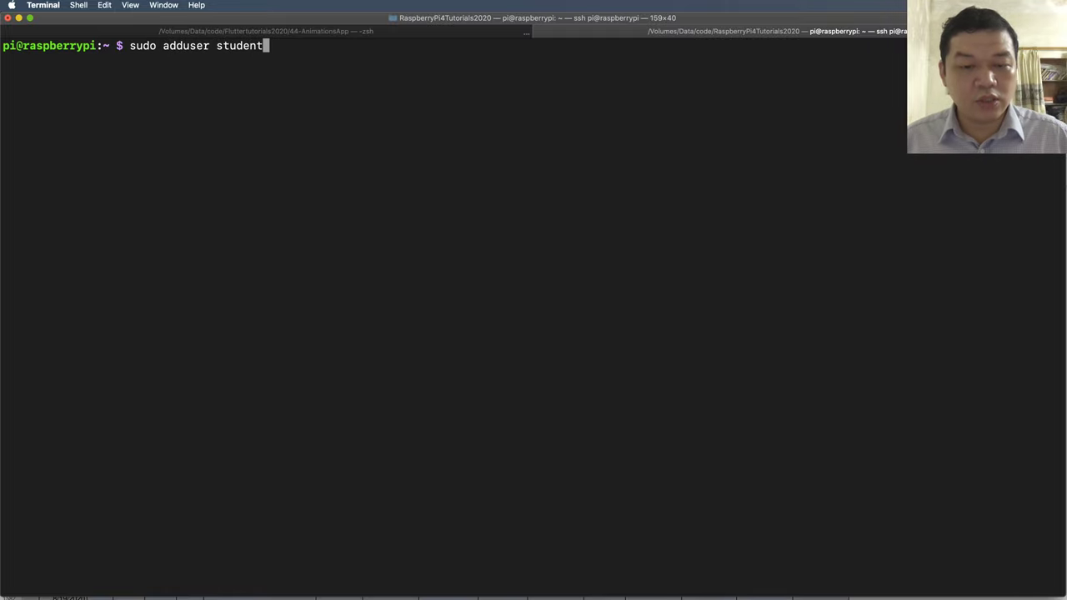
pyautogui.write(' sudo')
# Step: Add student to the sudo group, review the output lines, then exit the SSH session
pyautogui.press('Return')
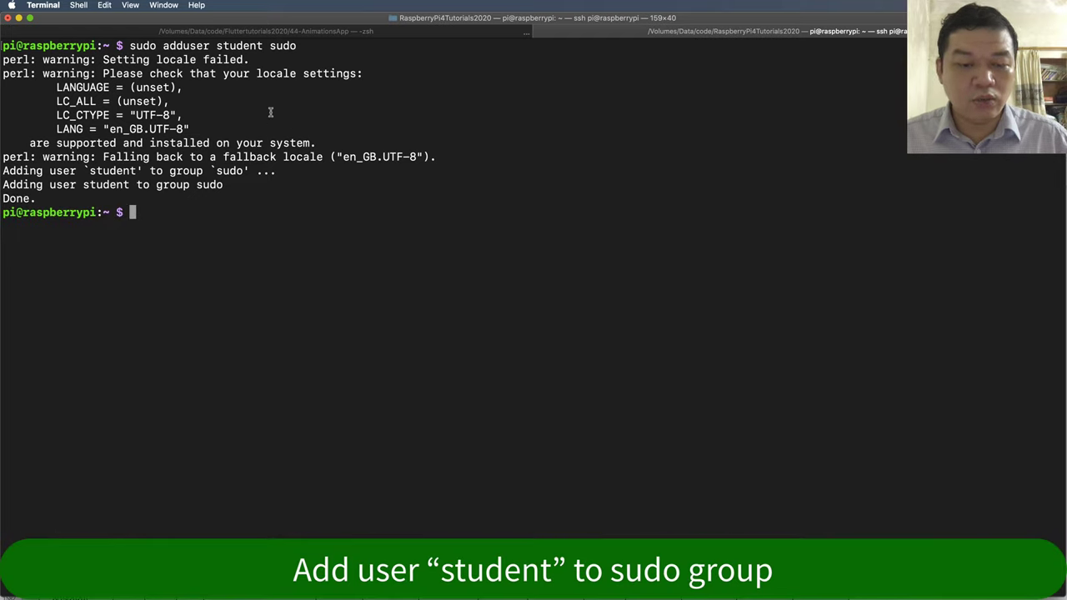
pyautogui.moveTo(225, 185); pyautogui.dragTo(11, 157)
pyautogui.click(227, 185)
pyautogui.moveTo(251, 187); pyautogui.dragTo(8, 171)
pyautogui.click(242, 201)
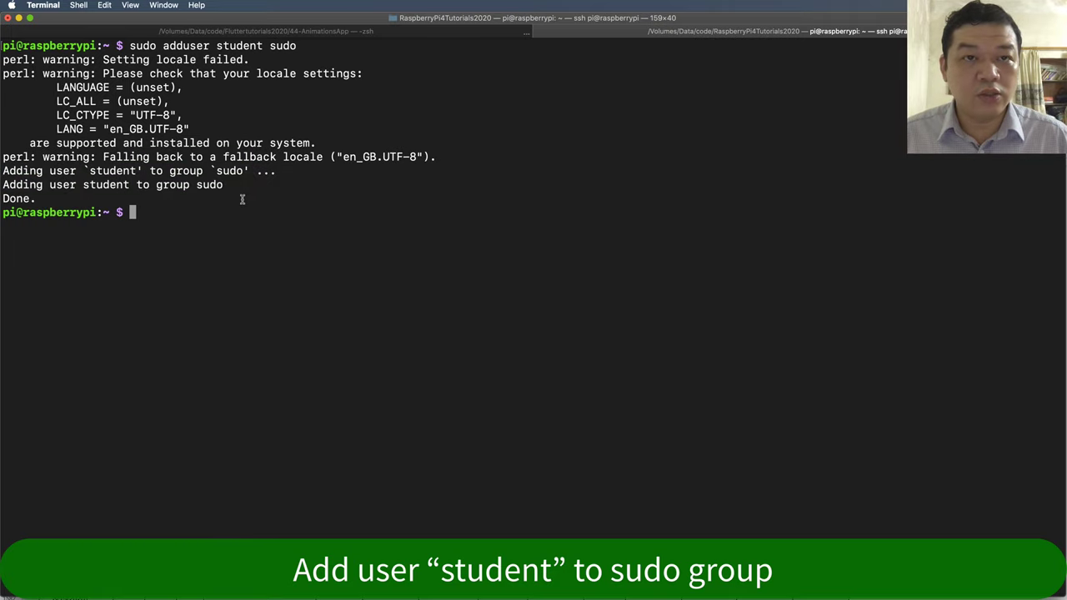
pyautogui.moveTo(221, 200); pyautogui.dragTo(7, 169)
pyautogui.click(230, 218)
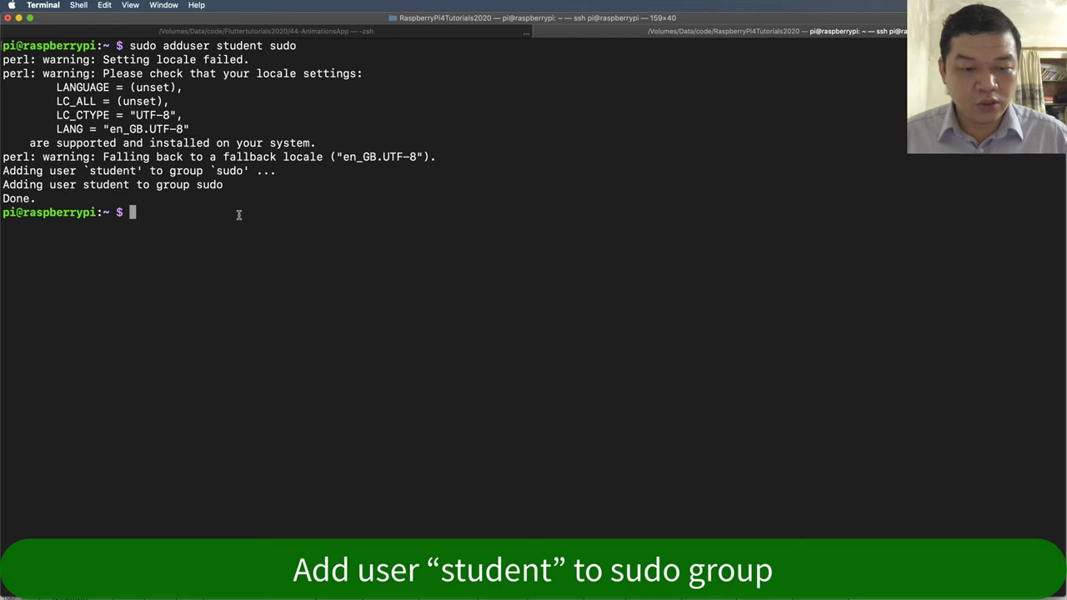
pyautogui.write('exit')
pyautogui.press('Return')
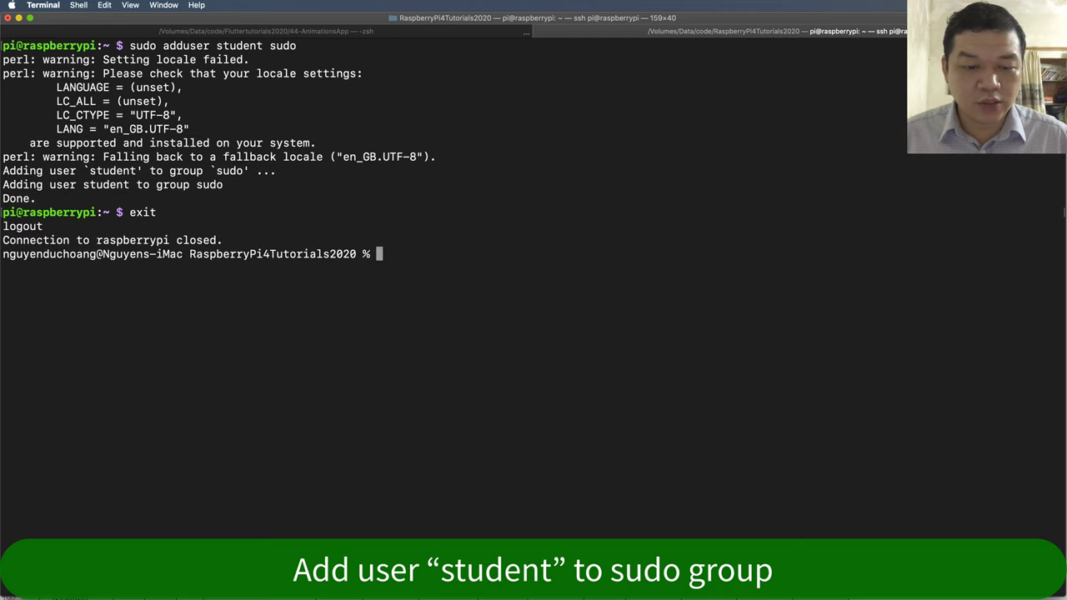
# Step: Connect with ssh student@raspberrypi and accept the changed host key with 'yes'
pyautogui.moveTo(110, 253); pyautogui.dragTo(239, 255)
pyautogui.click(453, 257)
pyautogui.moveTo(453, 257); pyautogui.dragTo(295, 254)
pyautogui.click(442, 253)
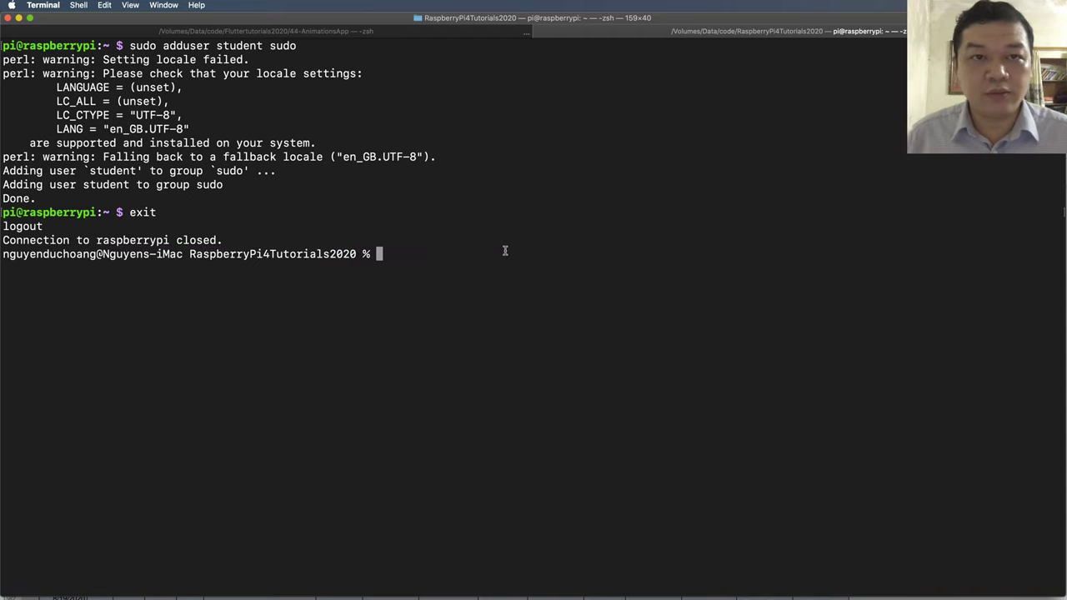
pyautogui.write('ssh ')
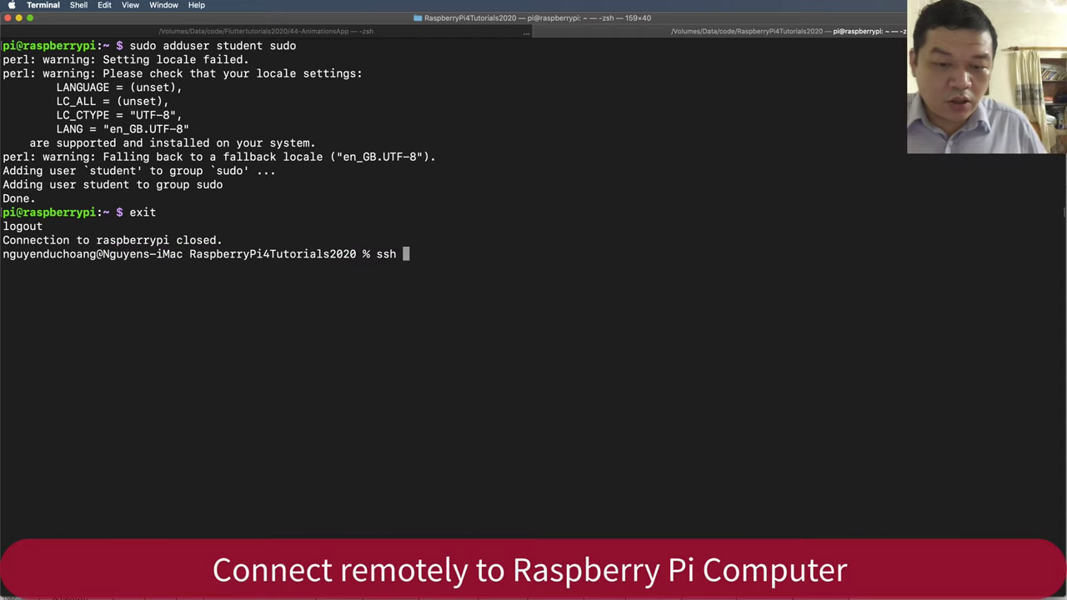
pyautogui.write('student@raspberrypi')
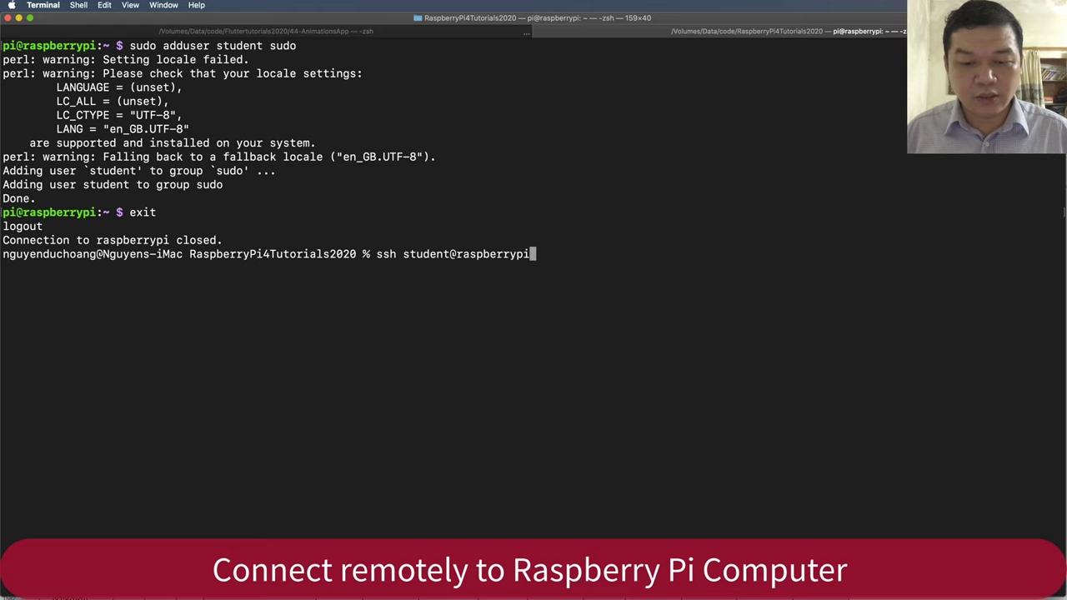
pyautogui.press('Return')
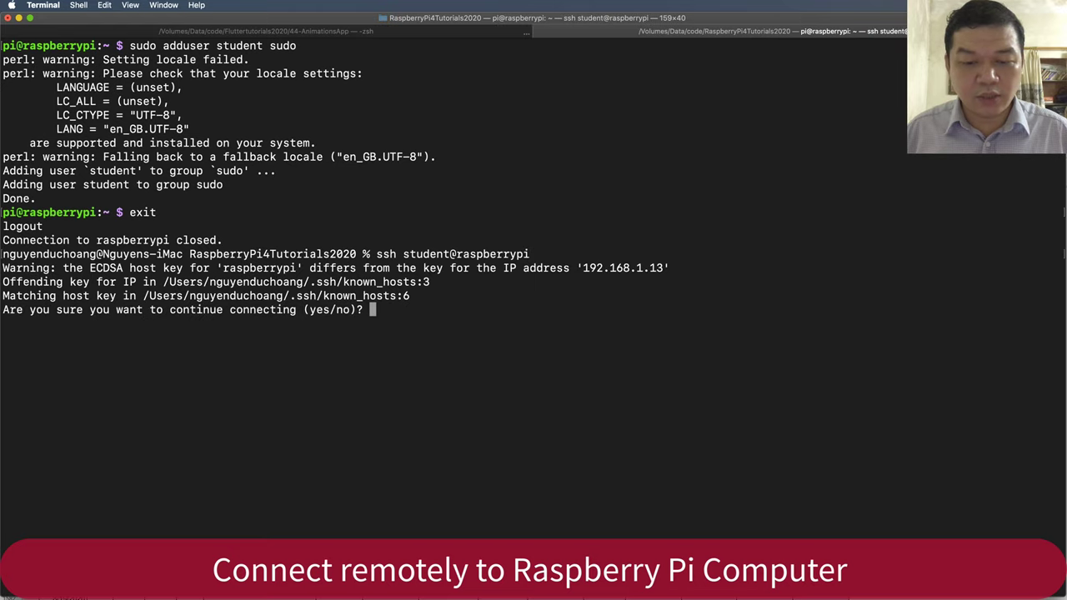
pyautogui.write('yes')
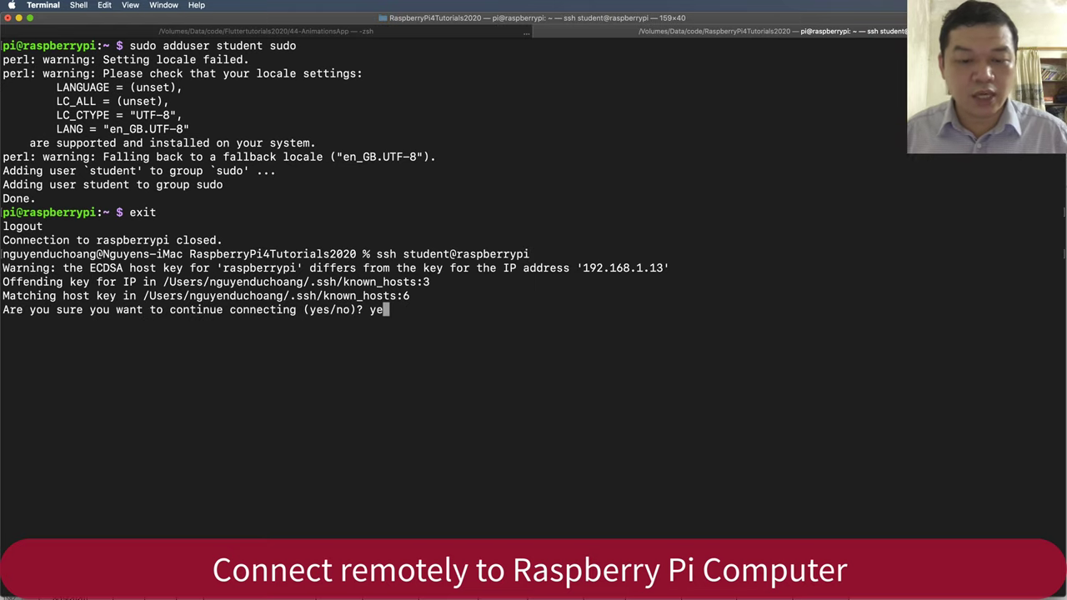
pyautogui.press('Return')
# Step: Enter the student password, confirm whoami shows student, clear, and type sudo raspi-config
pyautogui.press('Return')
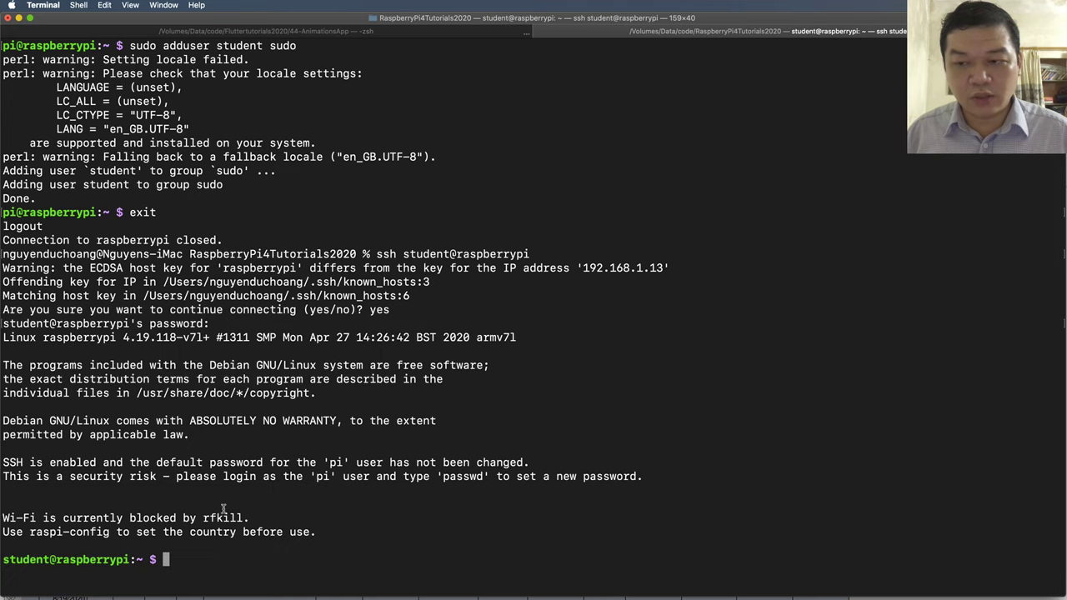
pyautogui.write('whoami')
pyautogui.press('Return')
pyautogui.write('clear')
pyautogui.press('Return')
pyautogui.write('sudo ra')
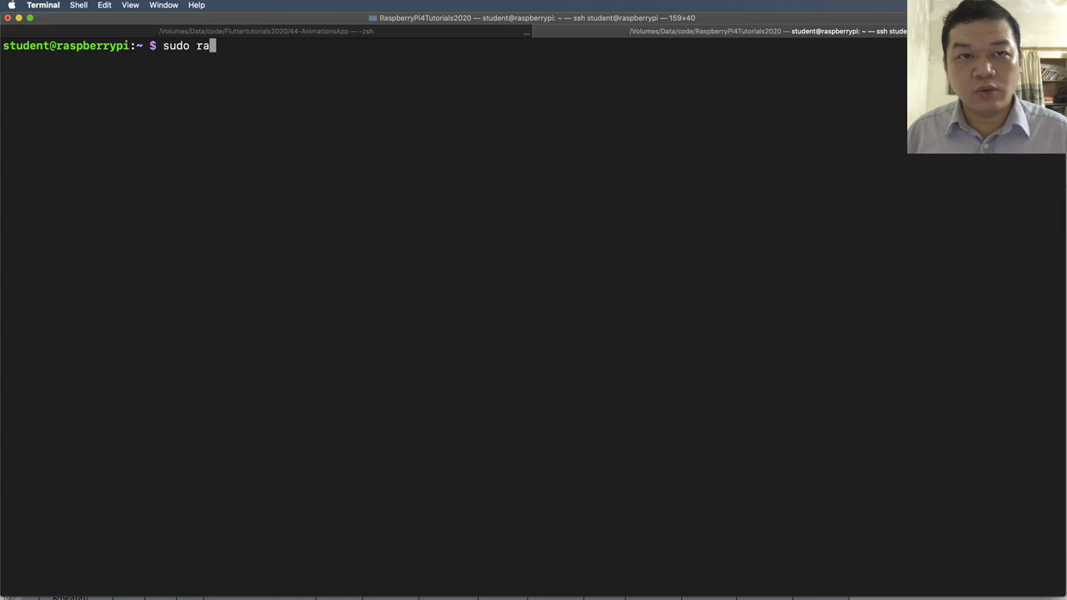
pyautogui.write('spi-')
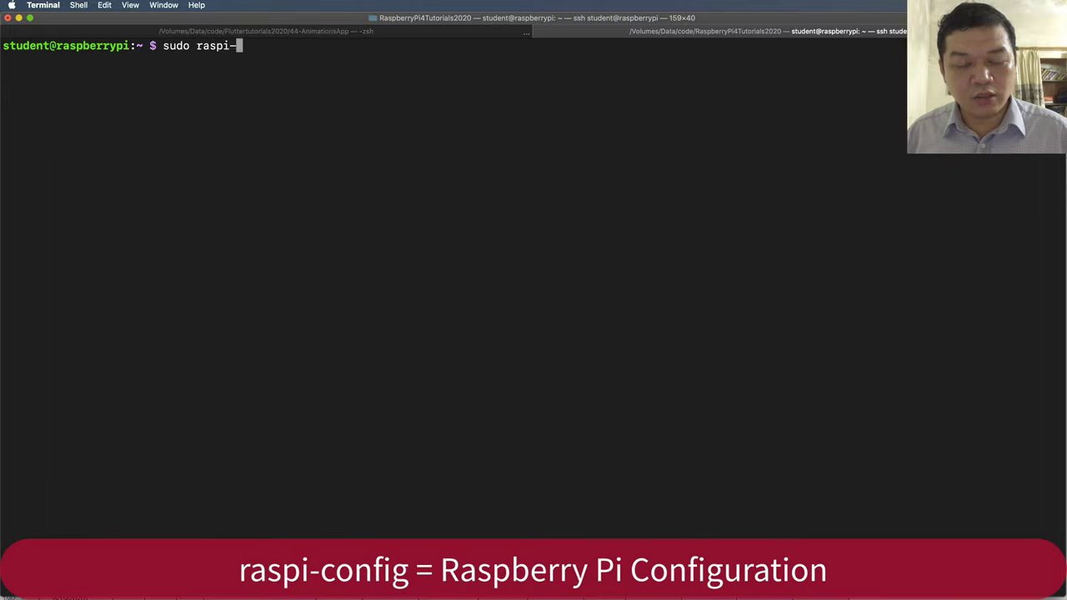
pyautogui.write('config')
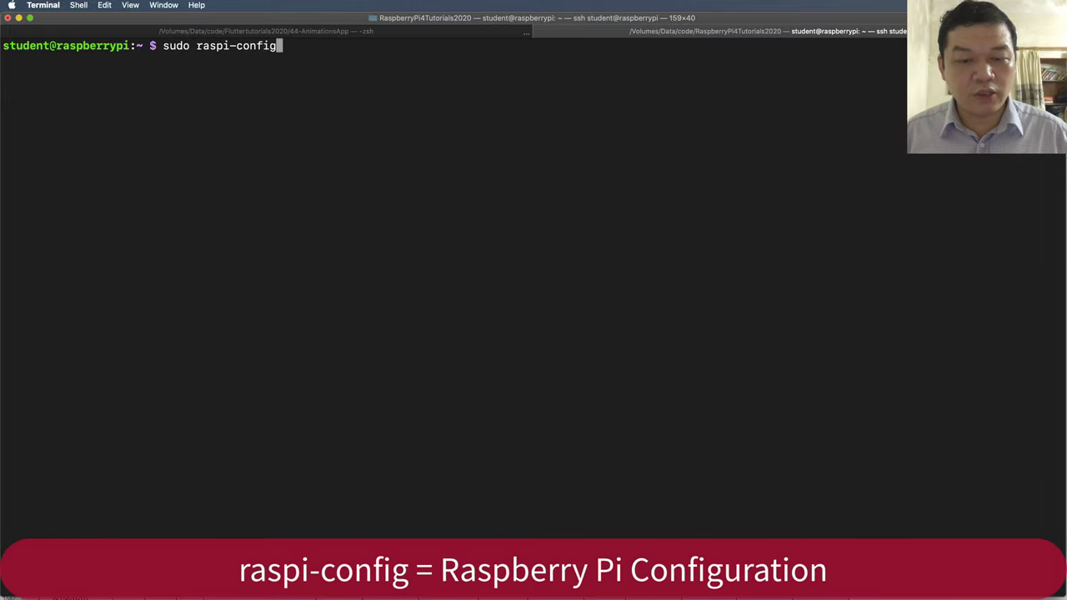
# Step: Enter the sudo password to launch raspi-config and open 2 Network Options
pyautogui.press('Return')
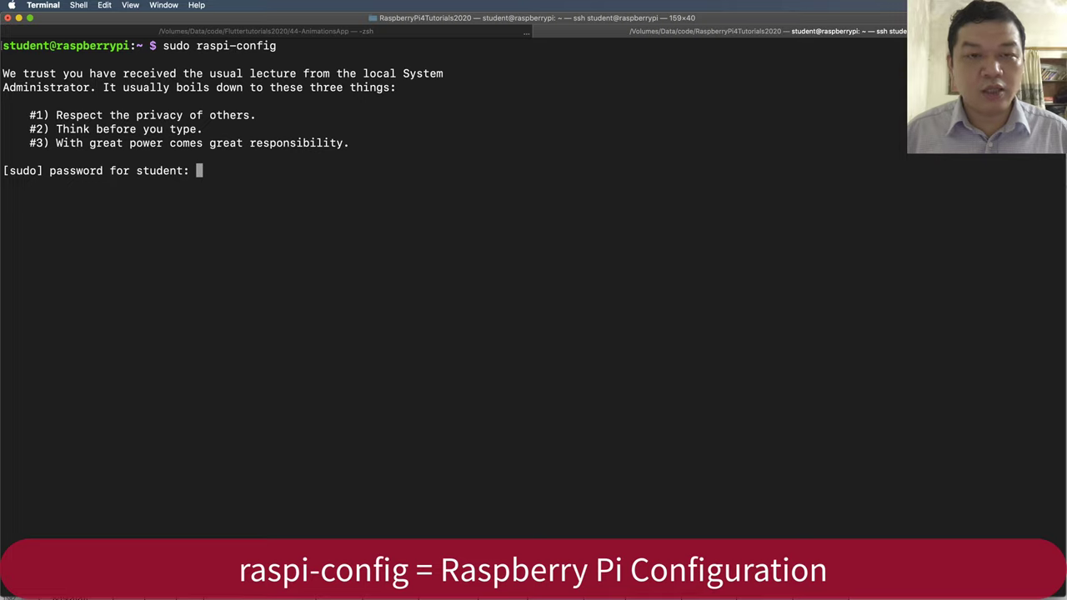
pyautogui.moveTo(180, 97); pyautogui.dragTo(336, 77)
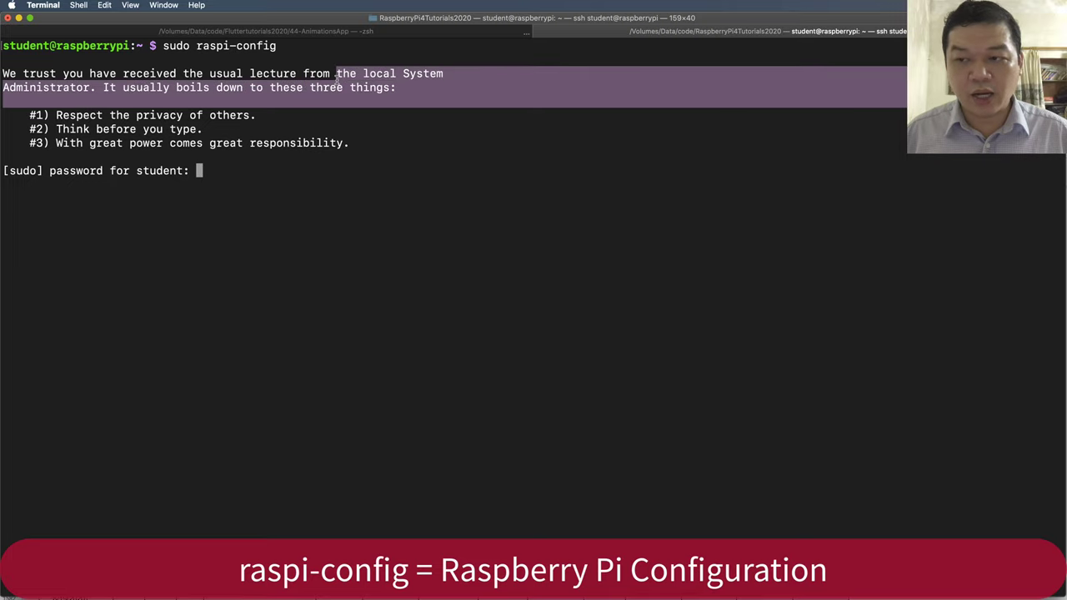
pyautogui.click(208, 166)
pyautogui.moveTo(97, 129); pyautogui.dragTo(197, 129)
pyautogui.click(206, 168)
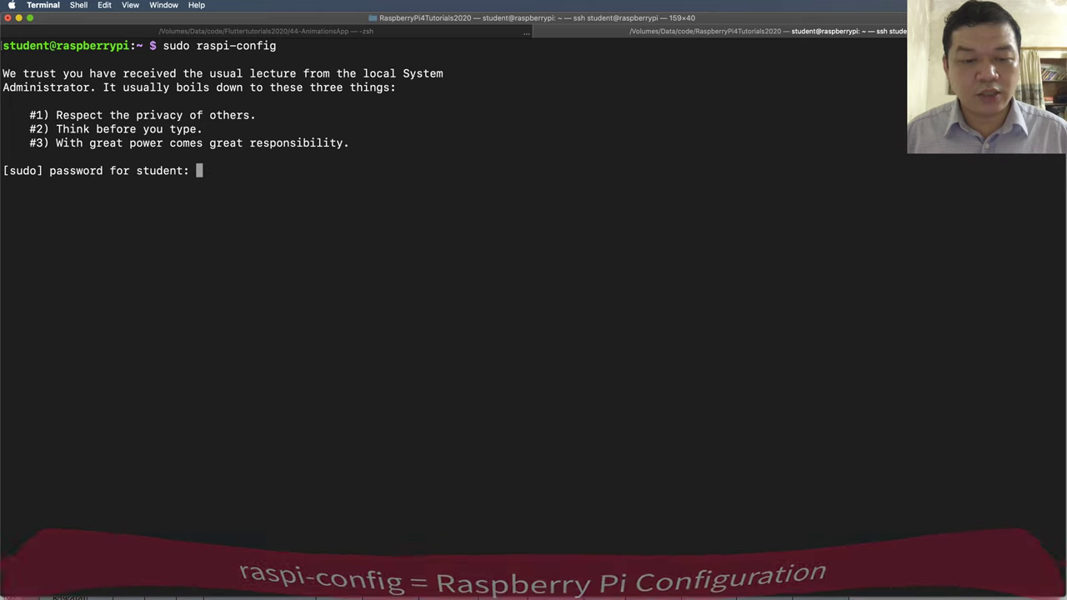
pyautogui.press('Return')
pyautogui.press('Down')
pyautogui.press('Return')
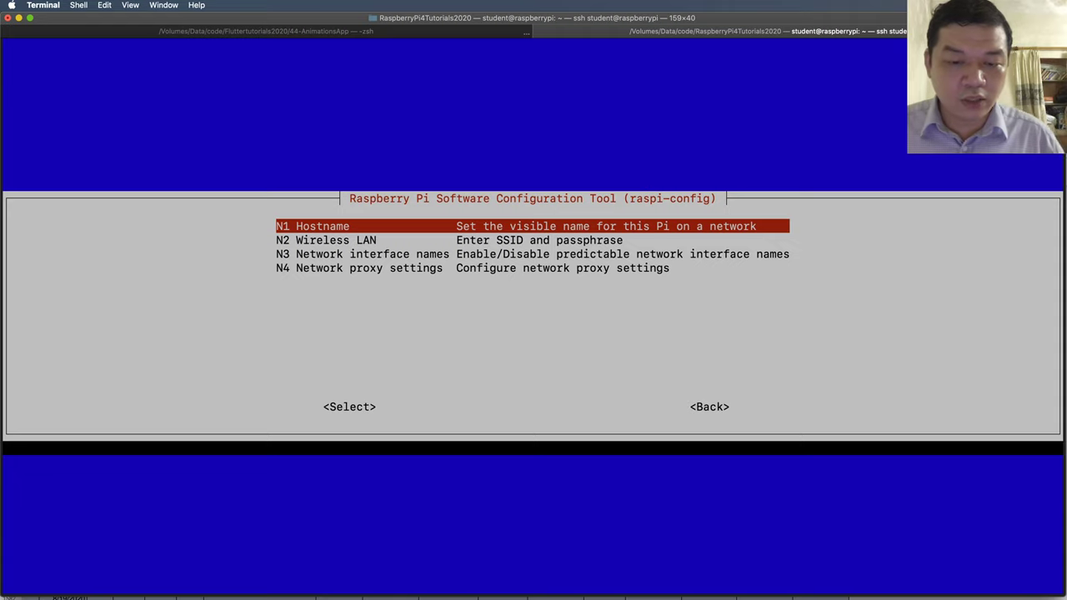
# Step: Set the Wireless LAN country to VN Vietnam and skip the SSID prompt
pyautogui.press('Down')
pyautogui.press('Return')
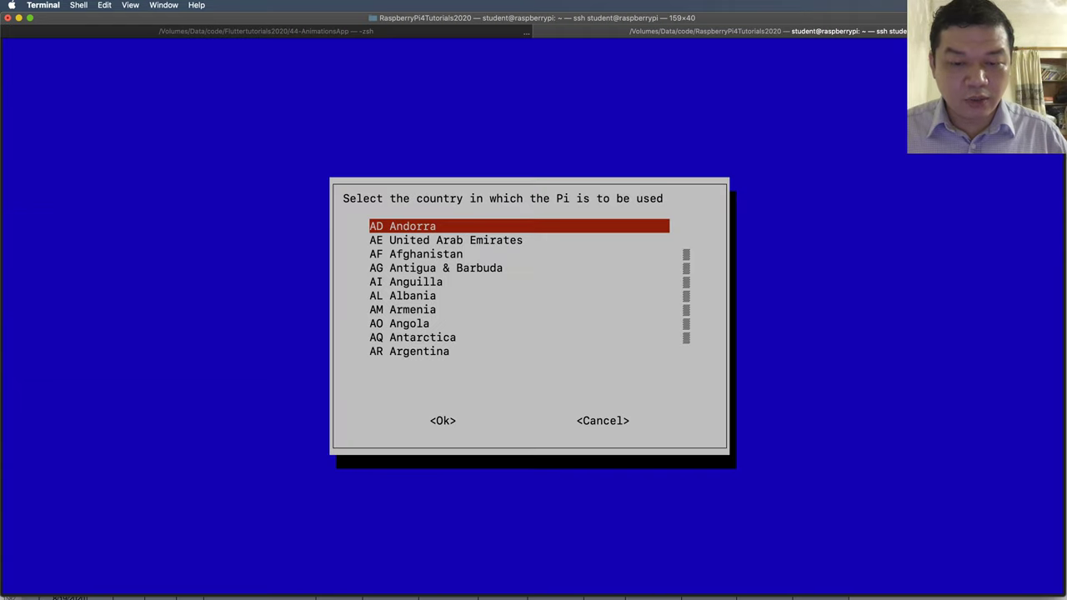
pyautogui.press('Down')
pyautogui.press('Down')
pyautogui.press('Down')
pyautogui.press('Down')
pyautogui.press('Down')
pyautogui.press('Down')
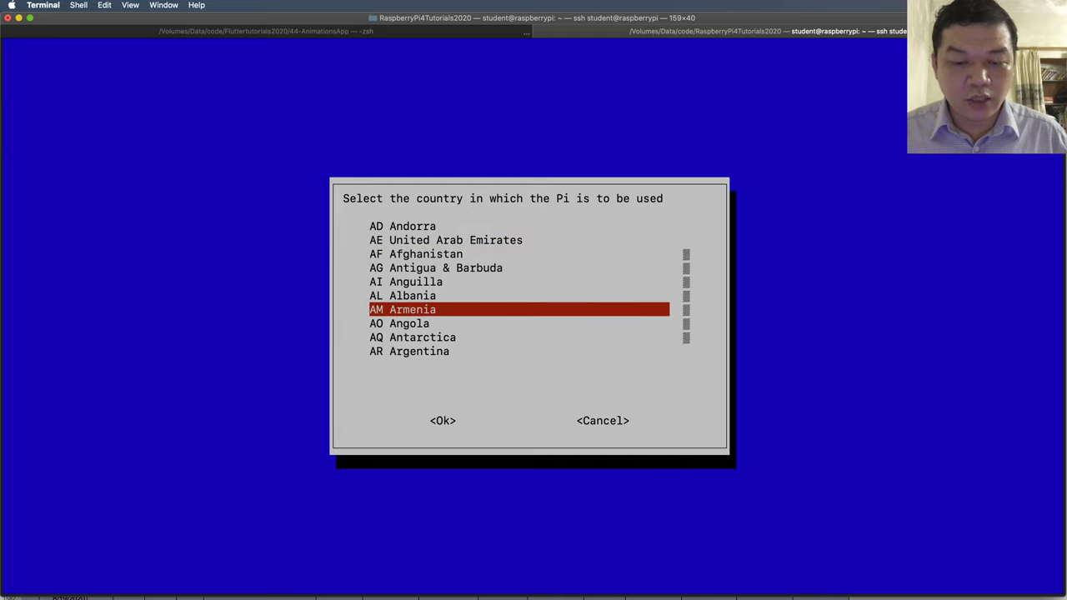
pyautogui.press('v')
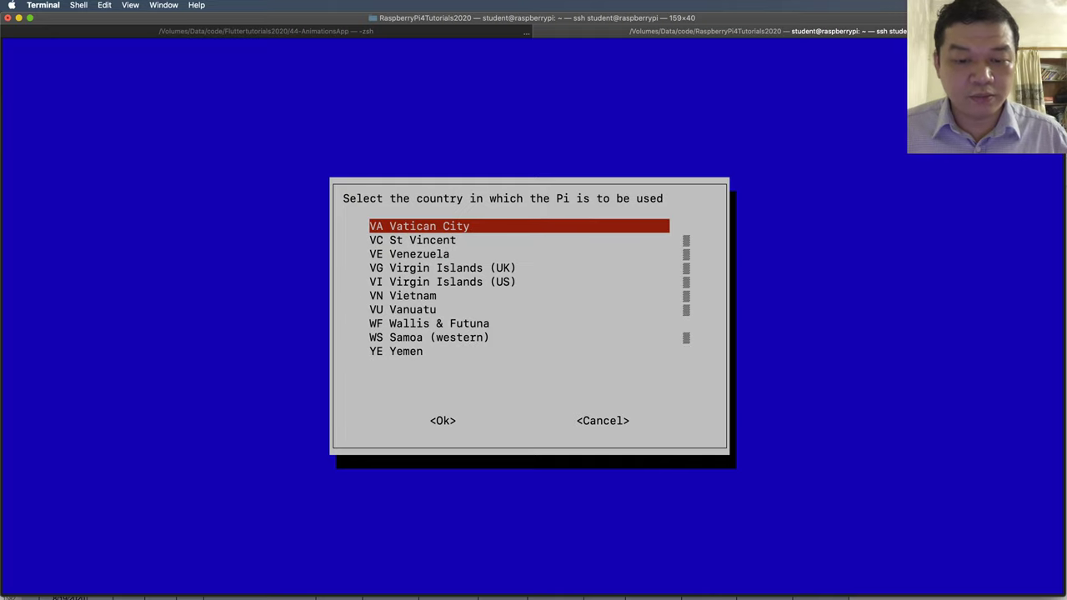
pyautogui.press('Down')
pyautogui.press('Down')
pyautogui.press('Down')
pyautogui.press('Down')
pyautogui.press('Down')
pyautogui.press('Return')
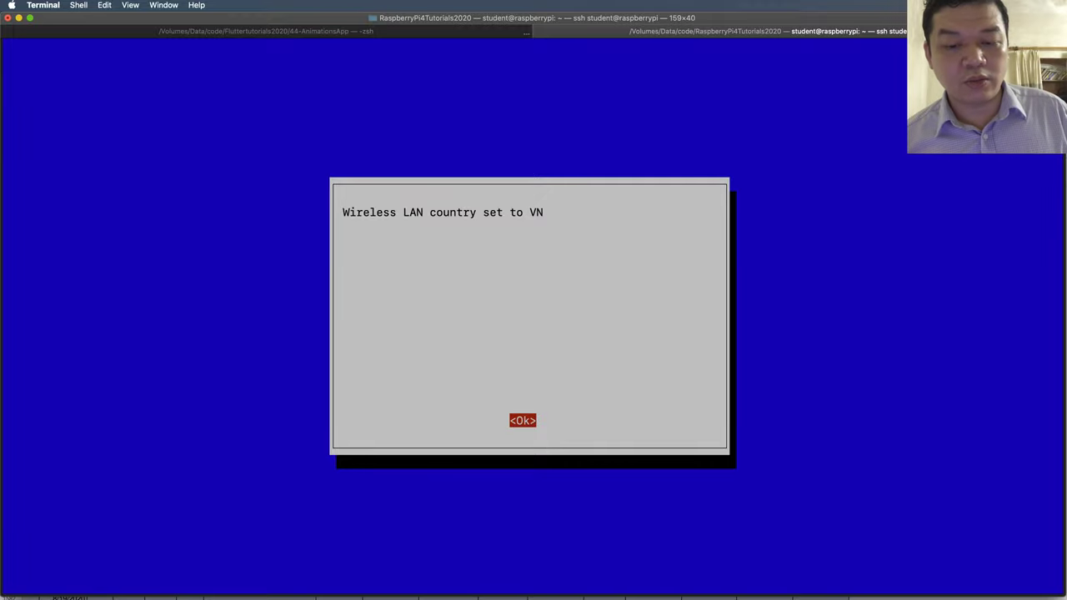
pyautogui.press('Return')
pyautogui.press('Escape')
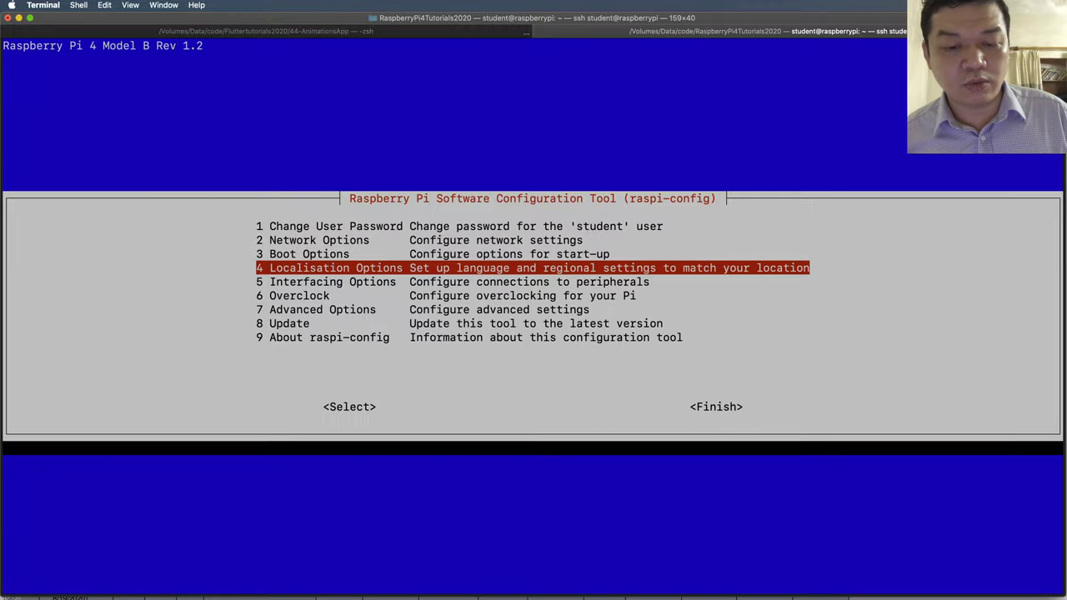
# Step: Open Localisation Options > Change Time Zone and choose the Asia region
pyautogui.press('Return')
pyautogui.press('Down')
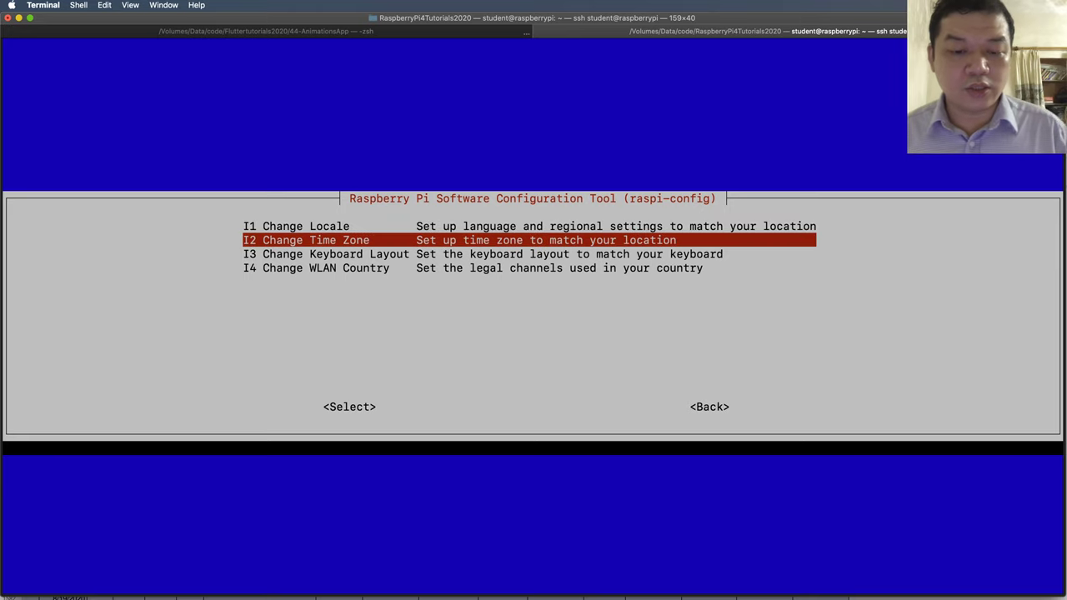
pyautogui.press('Return')
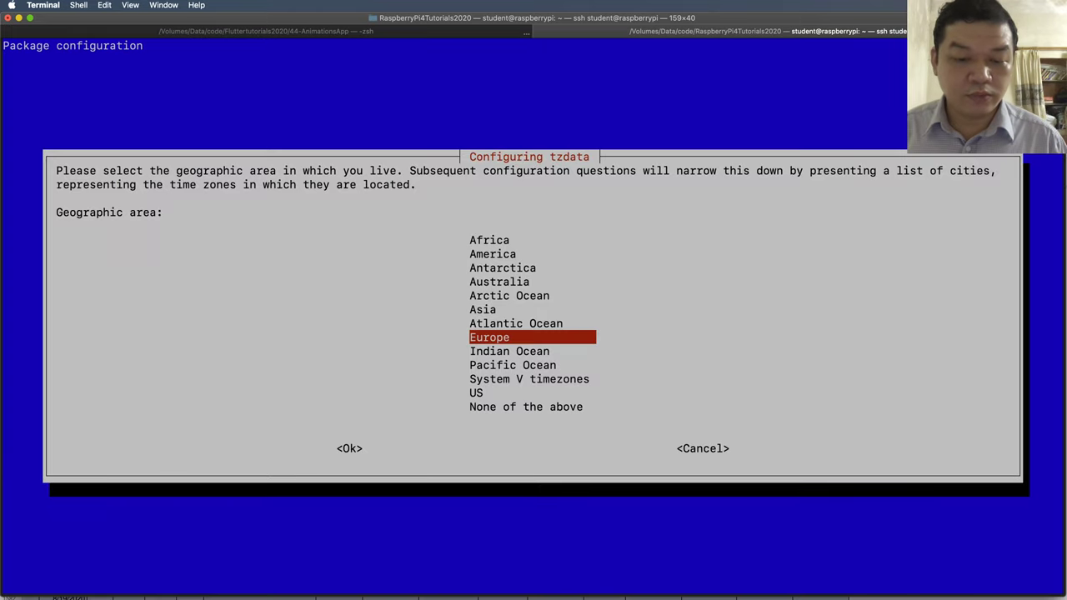
pyautogui.press('Up')
pyautogui.press('Up')
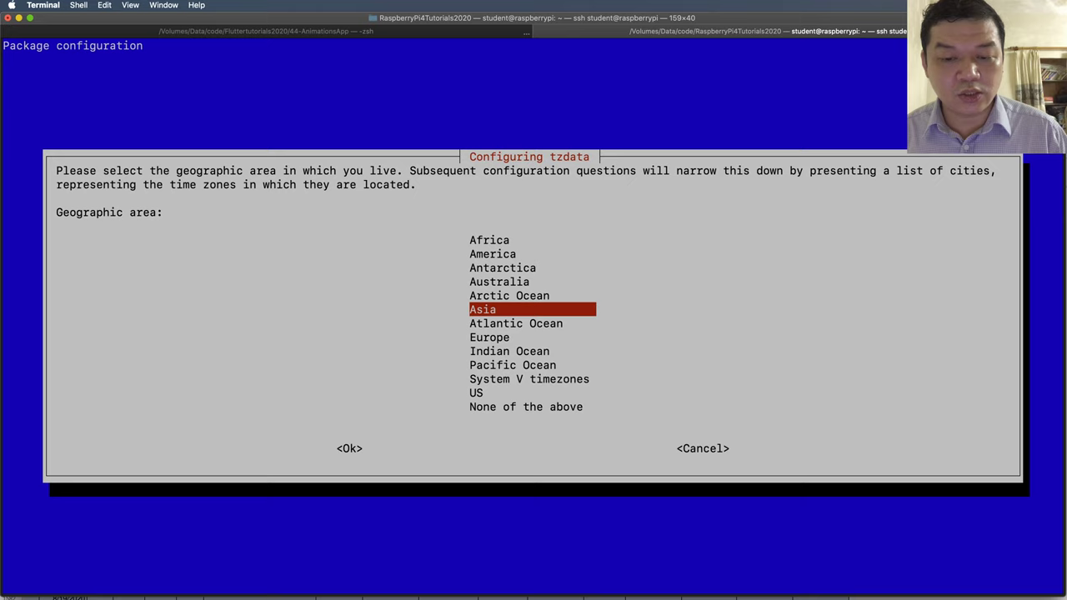
pyautogui.press('Return')
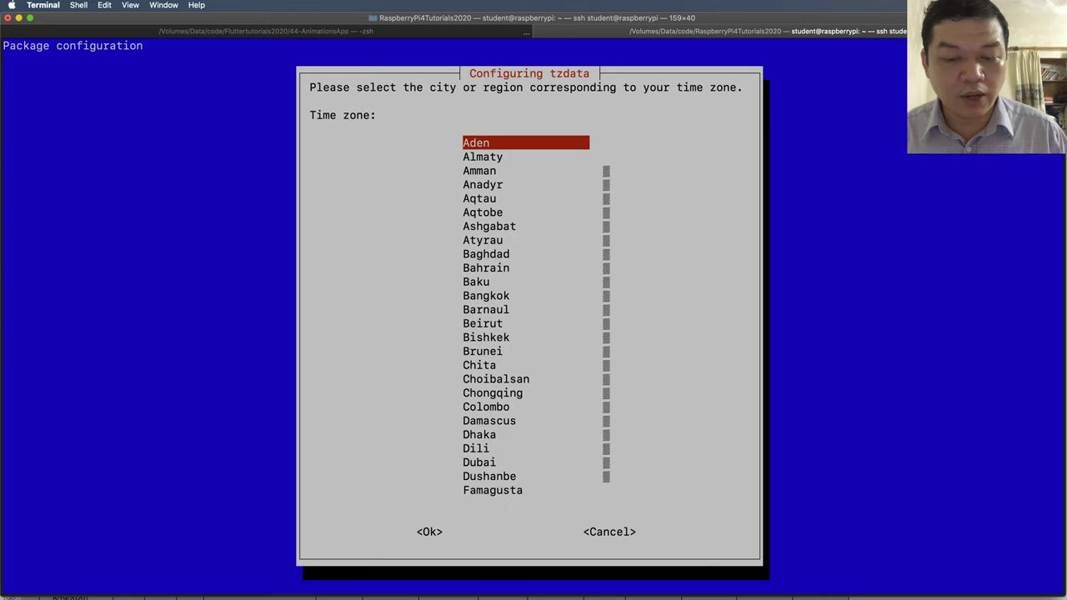
# Step: Pick Ho Chi Minh City from the Asia city list and confirm it
pyautogui.press('Down')
pyautogui.press('Down')
pyautogui.press('Down')
pyautogui.press('Down')
pyautogui.press('Down')
pyautogui.press('Down')
pyautogui.press('Down')
pyautogui.press('Down')
pyautogui.press('Down')
pyautogui.press('Down')
pyautogui.press('Down')
pyautogui.press('Down')
pyautogui.press('Down')
pyautogui.press('Down')
pyautogui.press('Down')
pyautogui.press('Down')
pyautogui.press('Down')
pyautogui.press('Down')
pyautogui.press('Down')
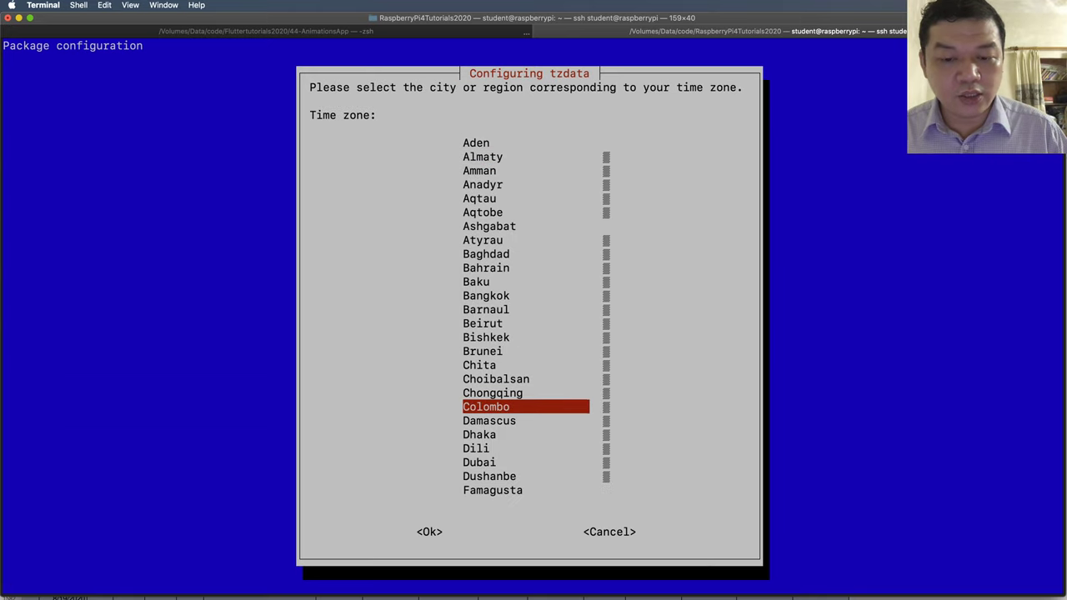
pyautogui.press('v')
pyautogui.press('Down')
pyautogui.press('Down')
pyautogui.press('Down')
pyautogui.press('Down')
pyautogui.press('Up')
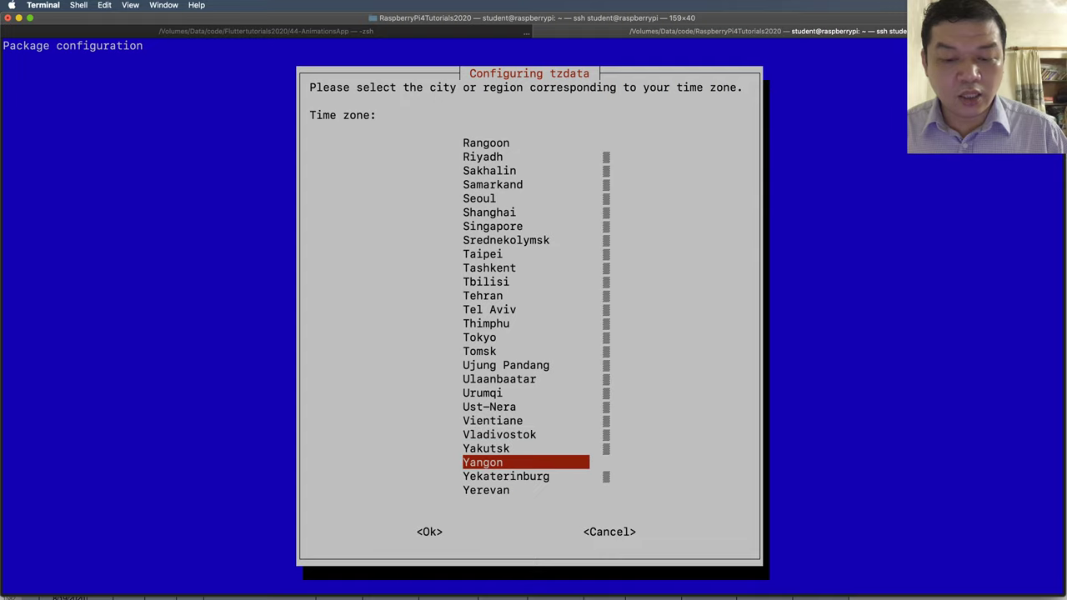
pyautogui.press('Up')
pyautogui.press('Up')
pyautogui.press('Up')
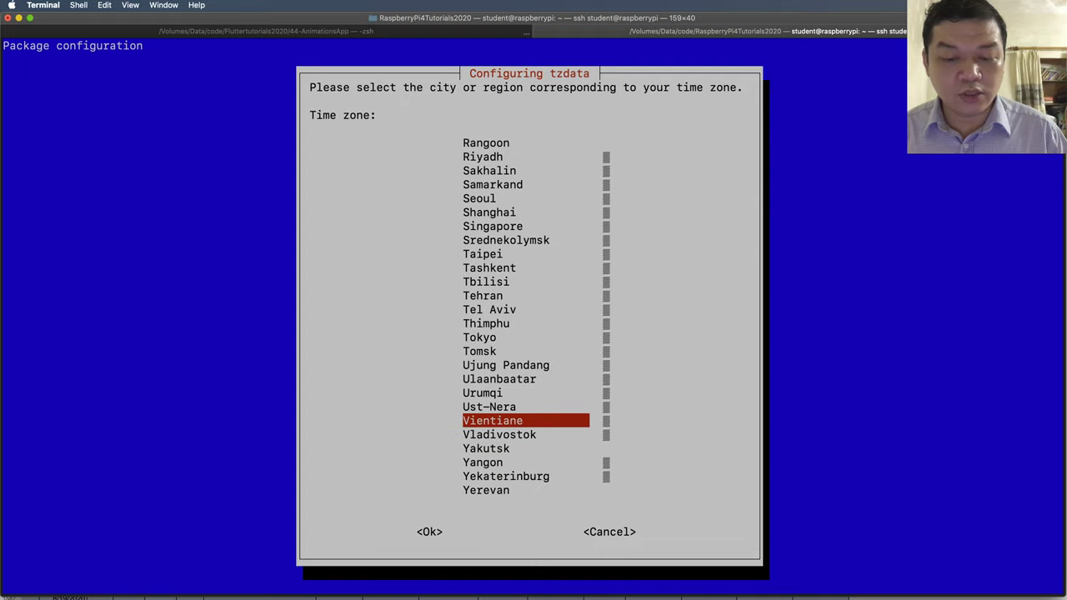
pyautogui.press('h')
pyautogui.press('h')
pyautogui.press('h')
pyautogui.press('Tab')
pyautogui.press('Return')
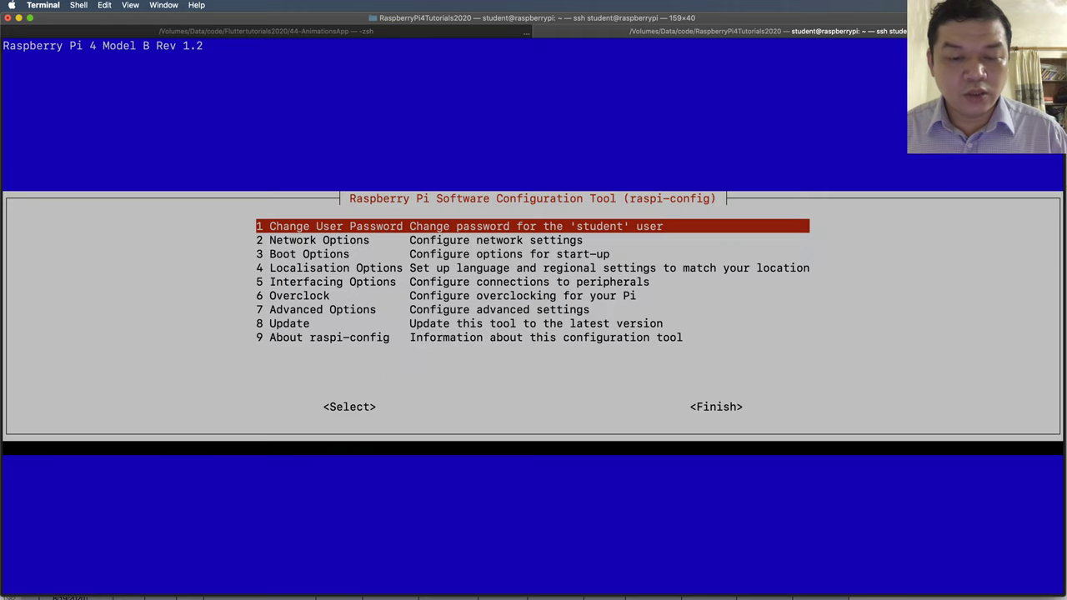
# Step: Go to 5 Interfacing Options > P3 VNC to reach the enable-VNC question
pyautogui.press('Down')
pyautogui.press('Down')
pyautogui.press('Down')
pyautogui.press('Down')
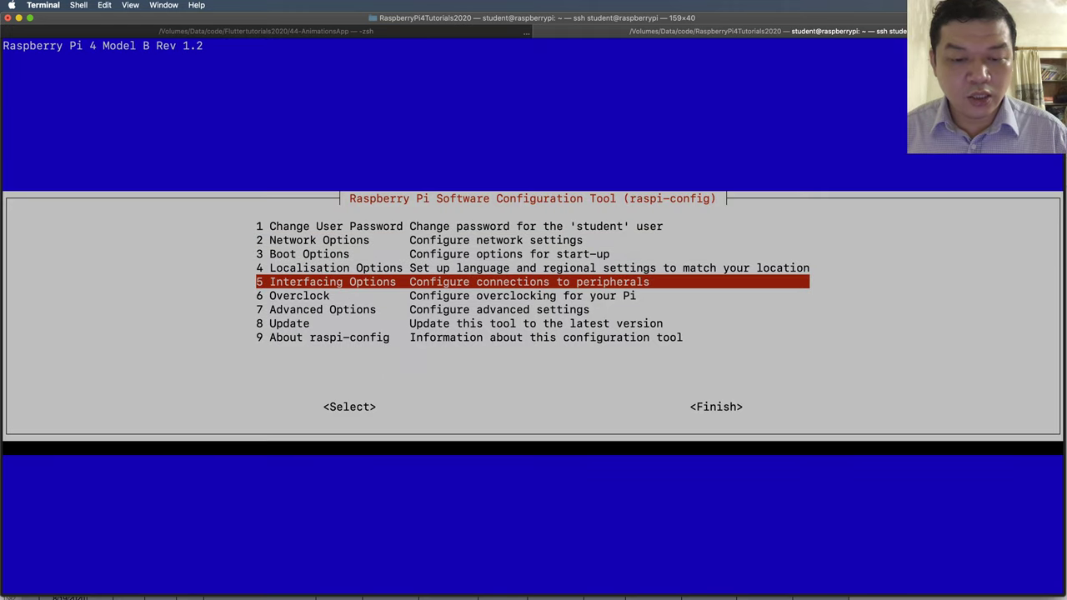
pyautogui.press('Return')
pyautogui.press('Down')
pyautogui.press('Down')
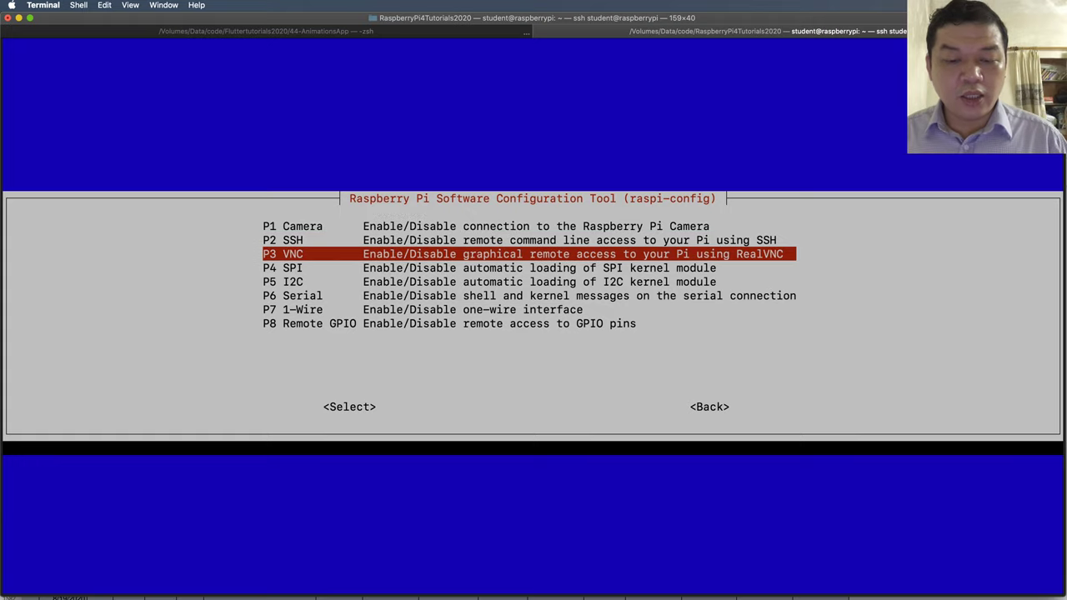
pyautogui.press('Return')
pyautogui.press('Return')
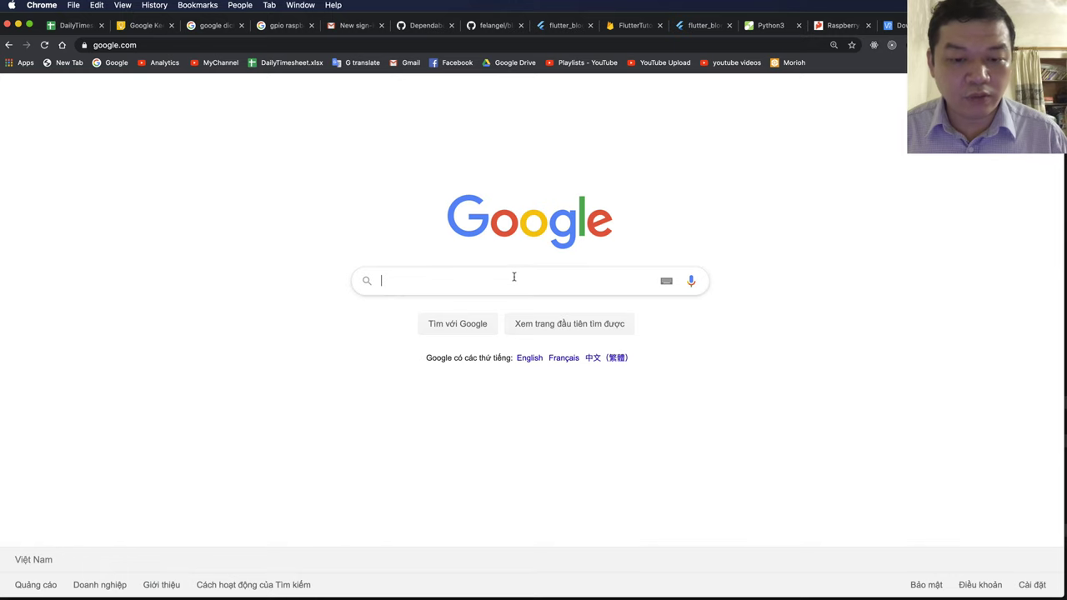
# Step: Search Google for 'install vnc viewer mac' and open the VNC Viewer for macOS download page
pyautogui.click(515, 276)
pyautogui.write('install ')
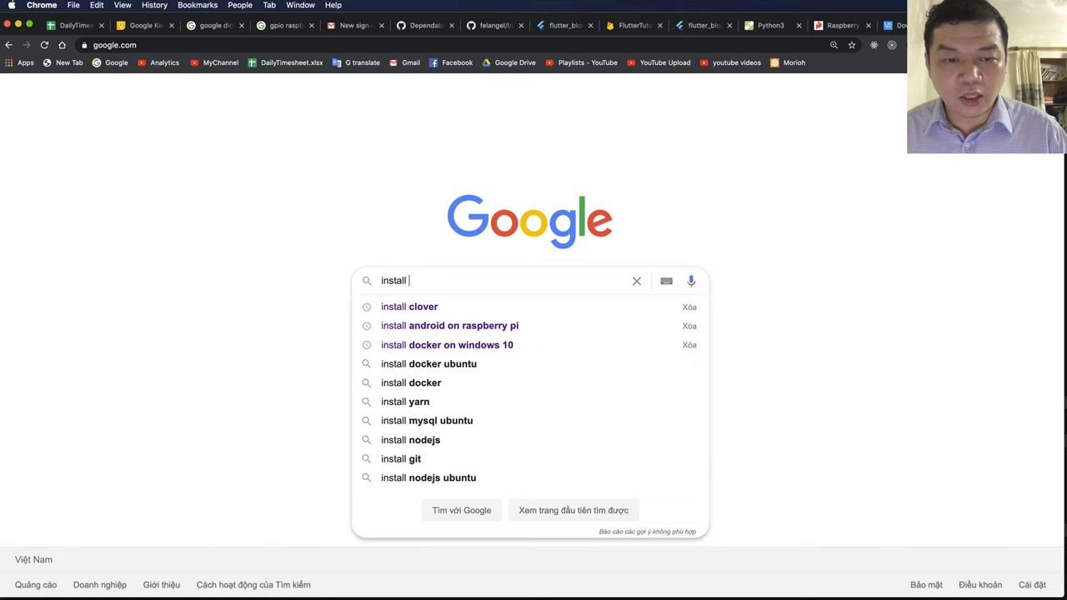
pyautogui.write('vnc view')
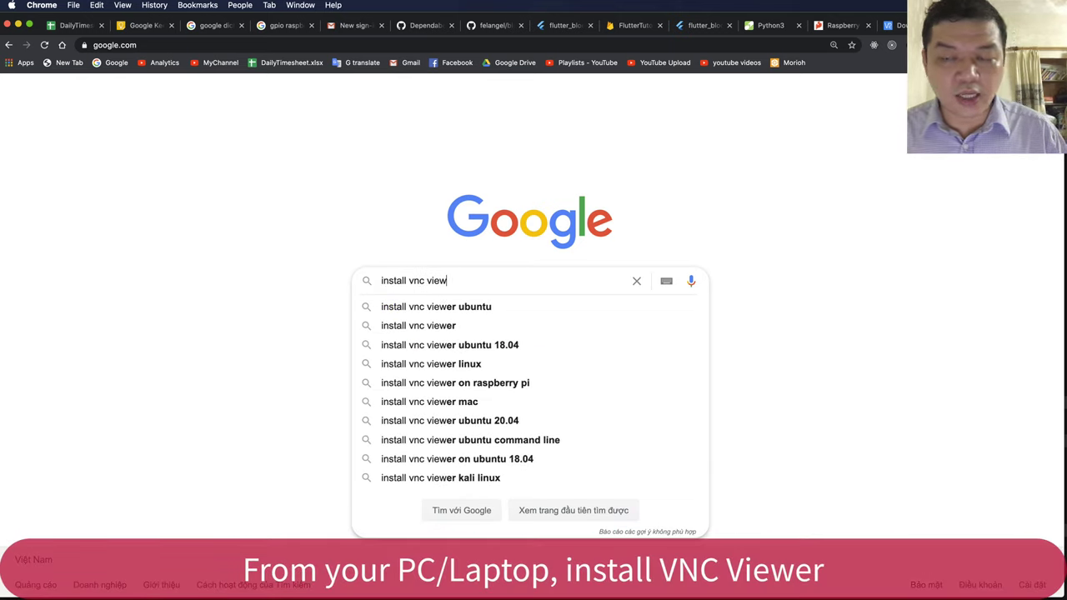
pyautogui.press('Down')
pyautogui.press('BackSpace')
pyautogui.press('BackSpace')
pyautogui.press('BackSpace')
pyautogui.press('BackSpace')
pyautogui.press('BackSpace')
pyautogui.press('BackSpace')
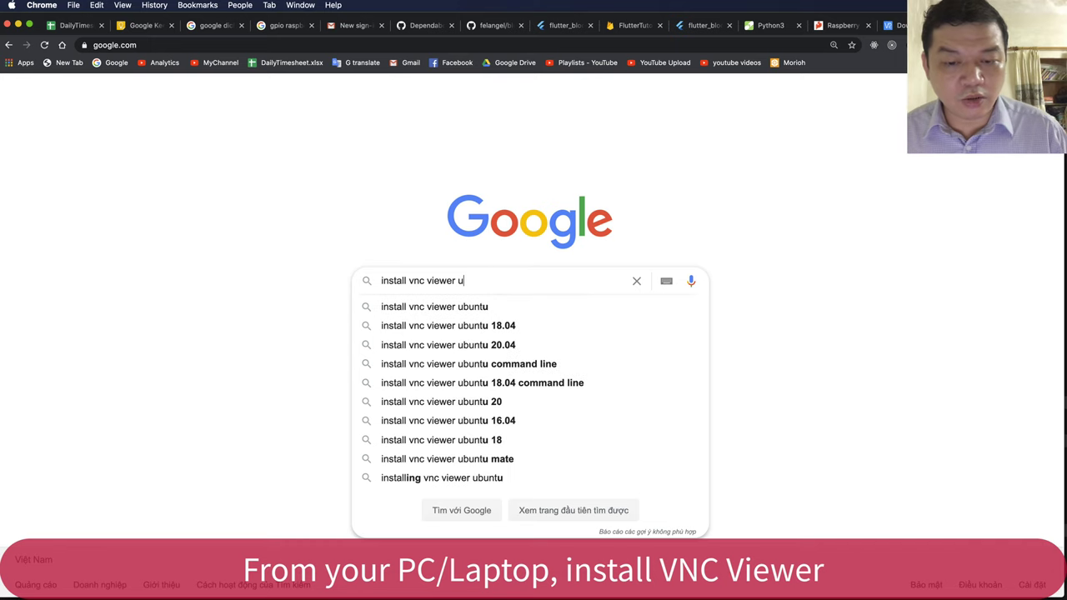
pyautogui.write('mac')
pyautogui.press('Return')
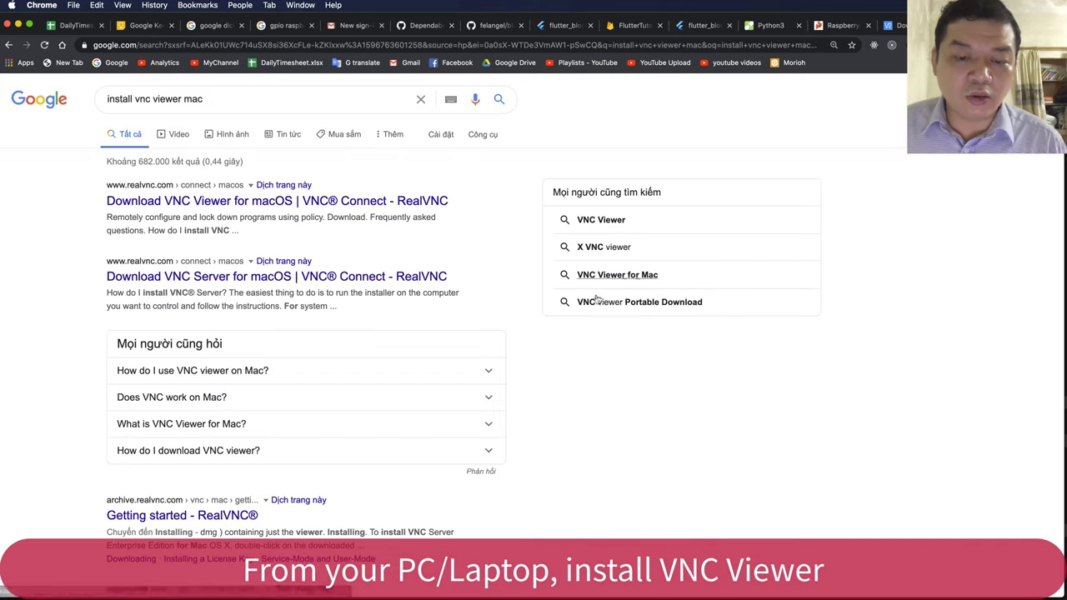
pyautogui.click(168, 206)
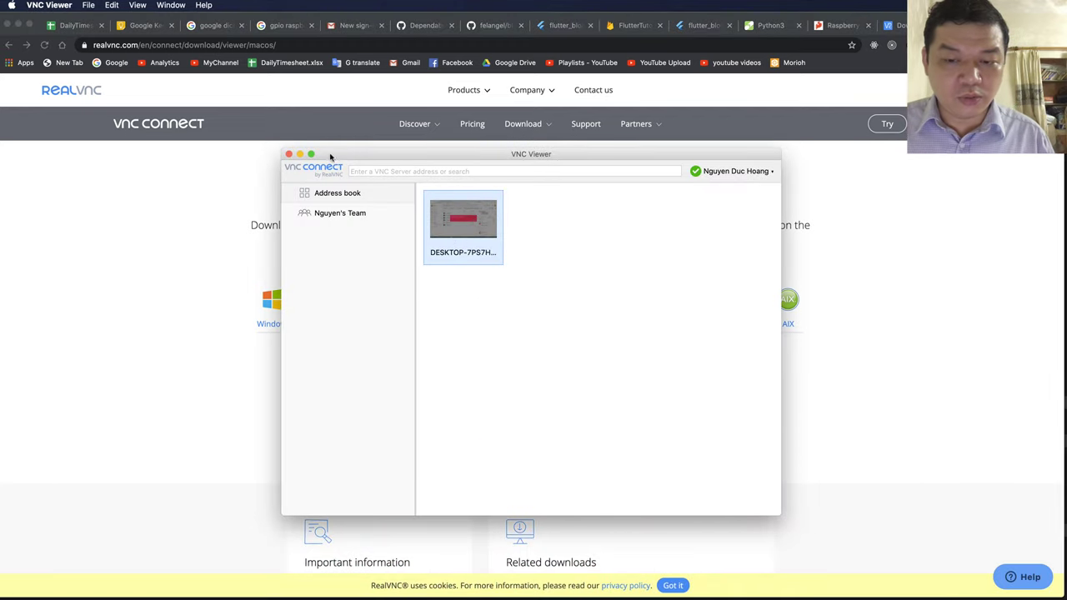
# Step: Enter the VNC server address raspberrypi and connect to it
pyautogui.click(386, 171)
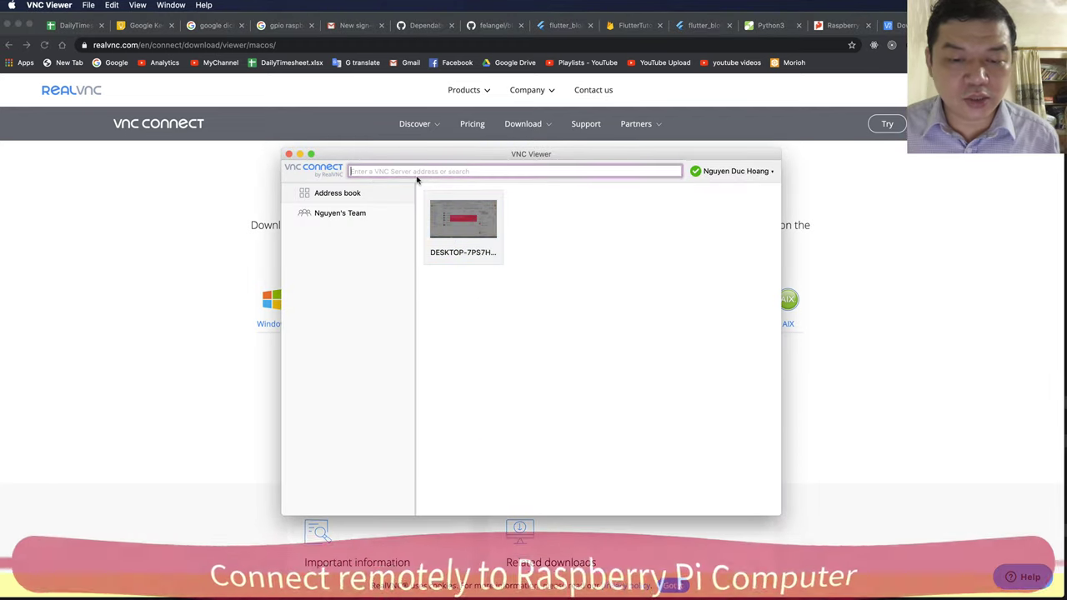
pyautogui.write('r')
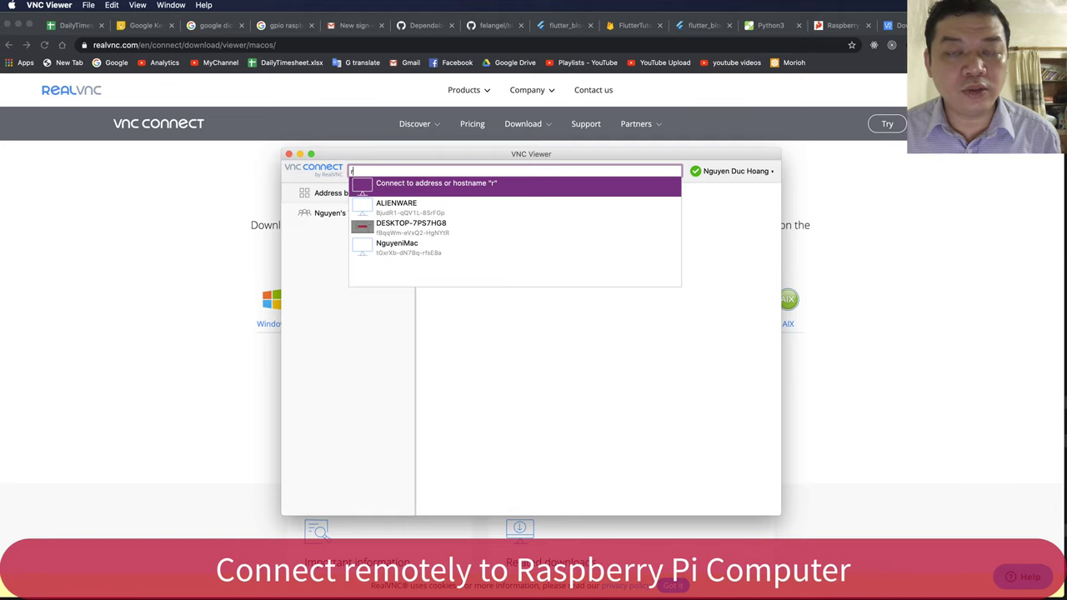
pyautogui.write('aspberry')
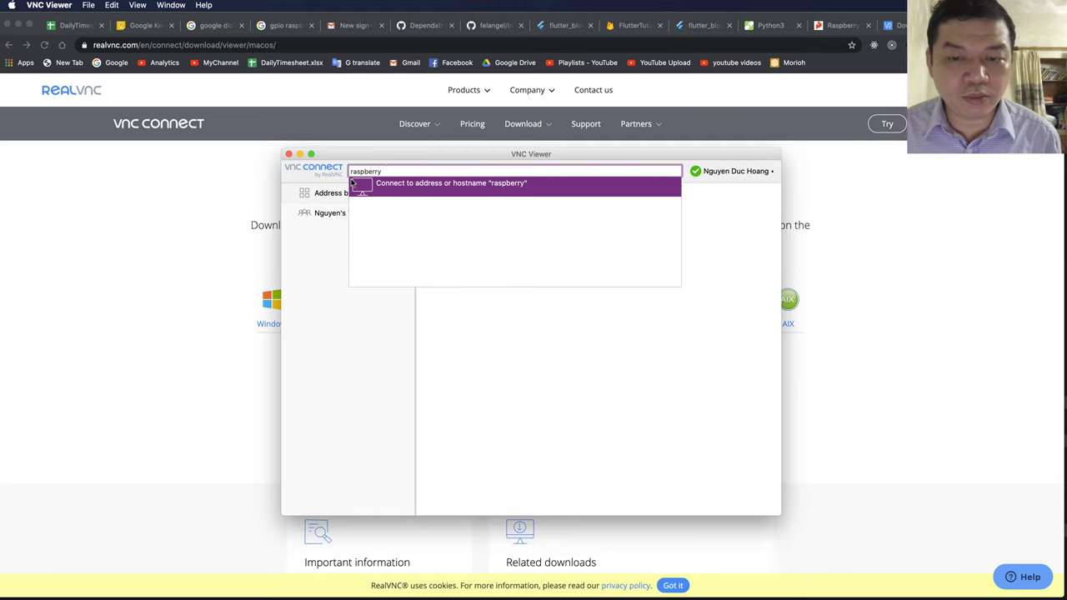
pyautogui.doubleClick(375, 171)
pyautogui.moveTo(405, 171); pyautogui.dragTo(353, 171)
pyautogui.click(392, 170)
pyautogui.write('pi')
pyautogui.press('Return')
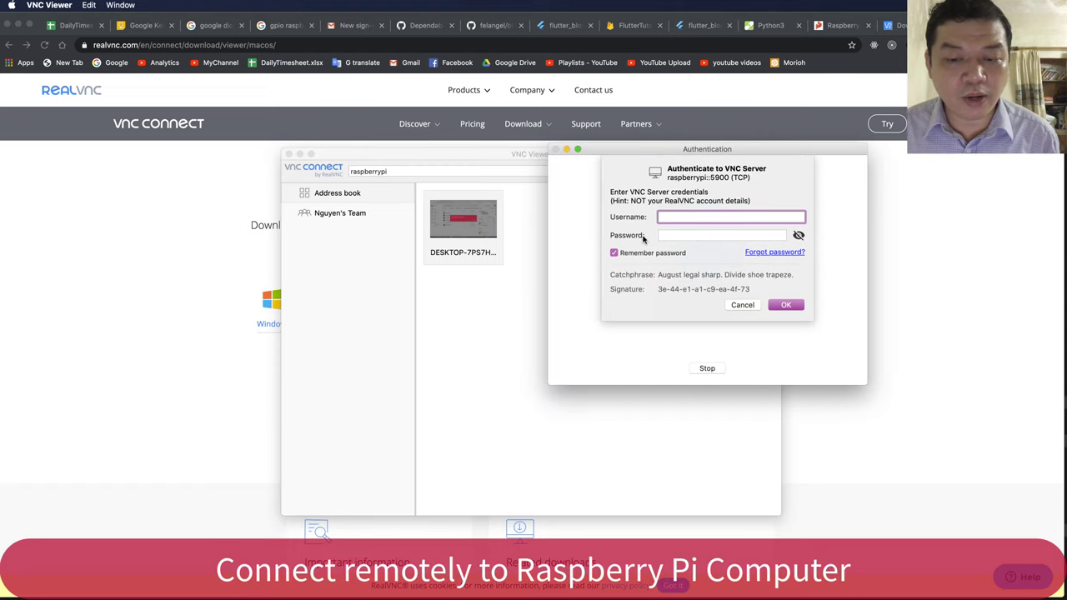
# Step: Sign in to the Pi's VNC Server as student with the account password
pyautogui.write('stude')
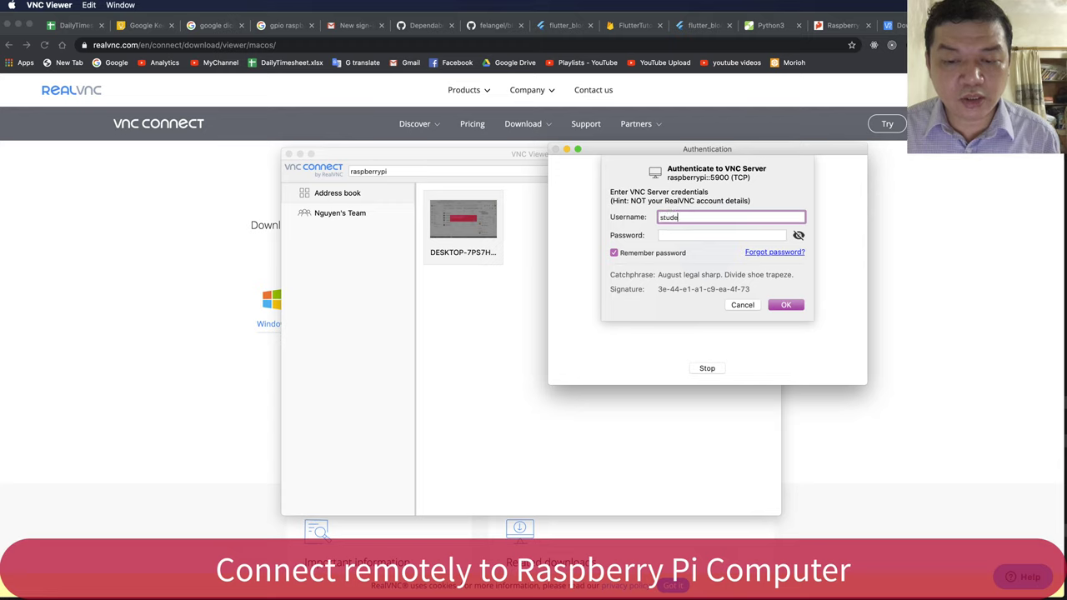
pyautogui.write('nt')
pyautogui.press('Tab')
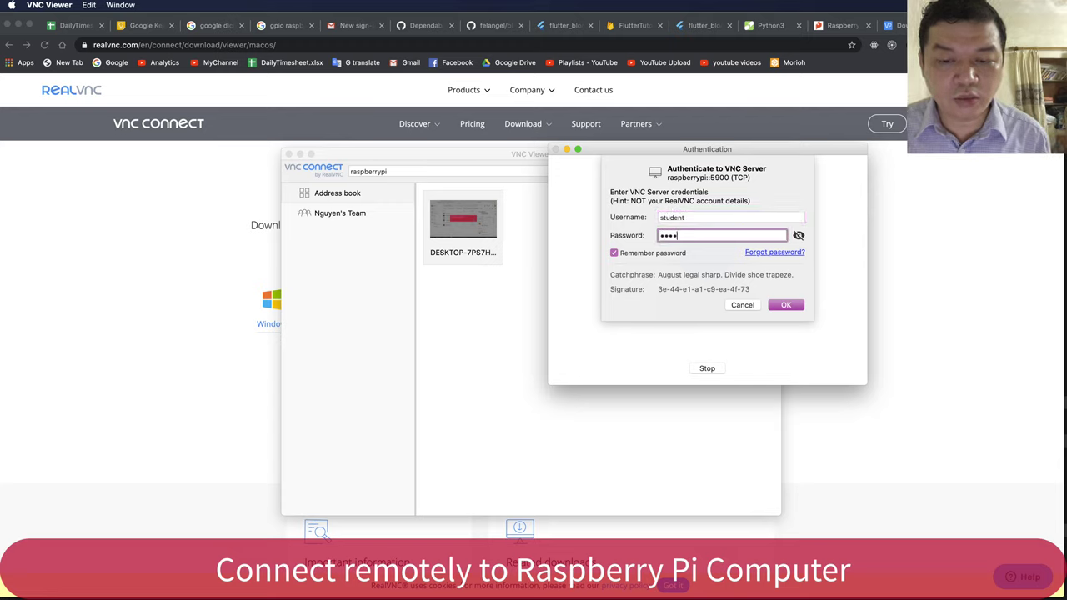
pyautogui.click(786, 305)
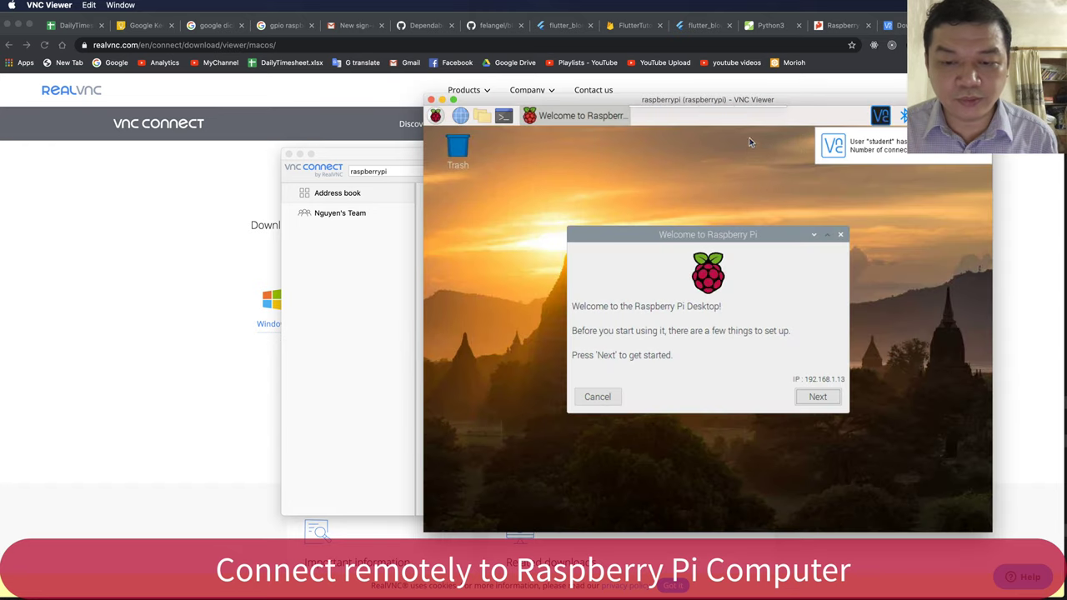
# Step: Start the welcome wizard, choosing Vietnam as country while keeping English language
pyautogui.moveTo(778, 100); pyautogui.dragTo(600, 86)
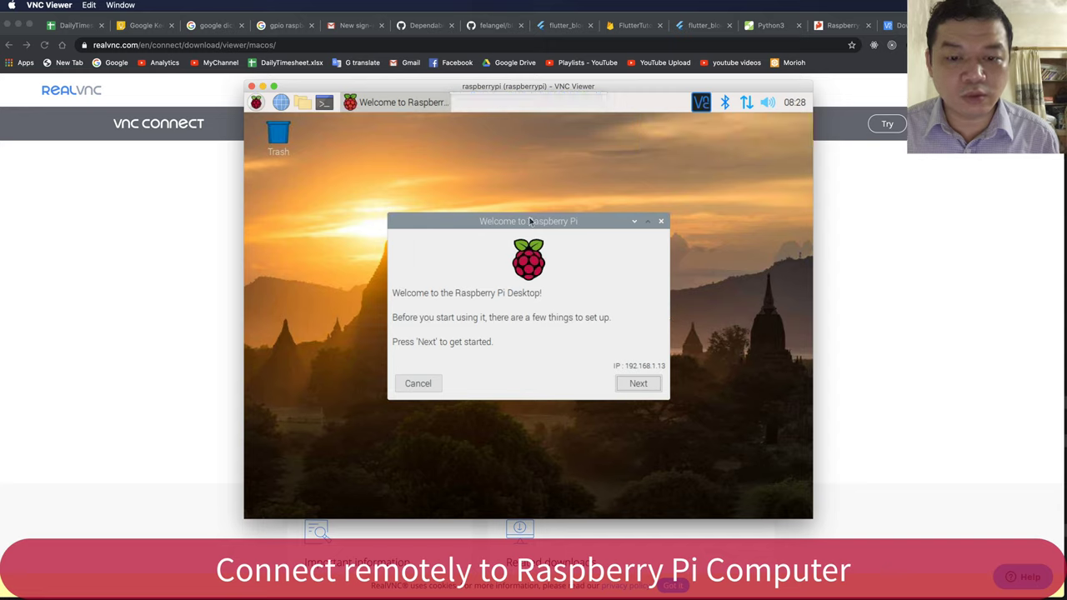
pyautogui.click(636, 389)
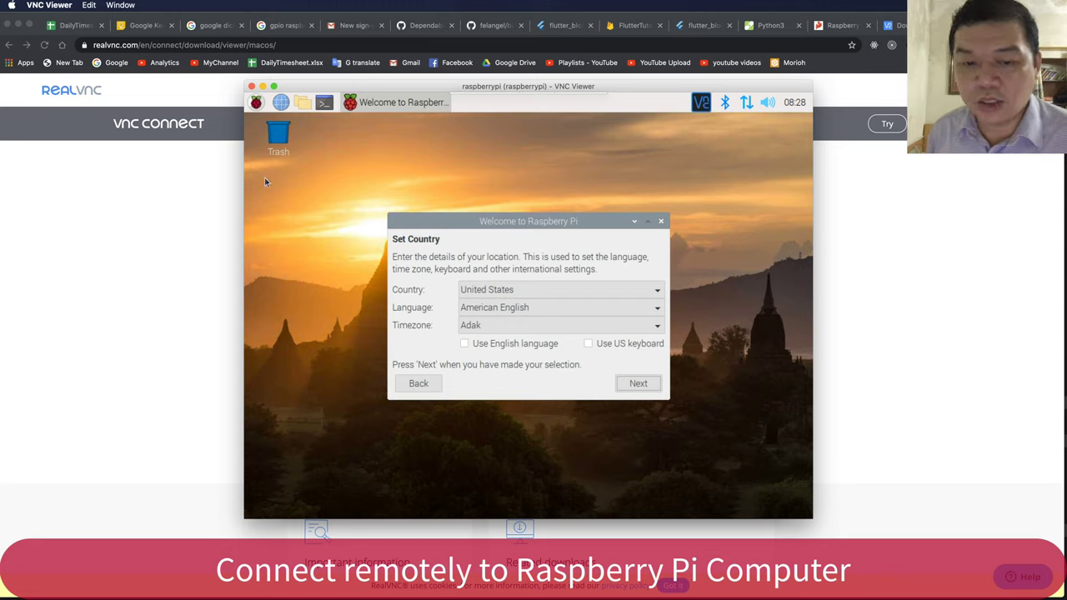
pyautogui.click(548, 290)
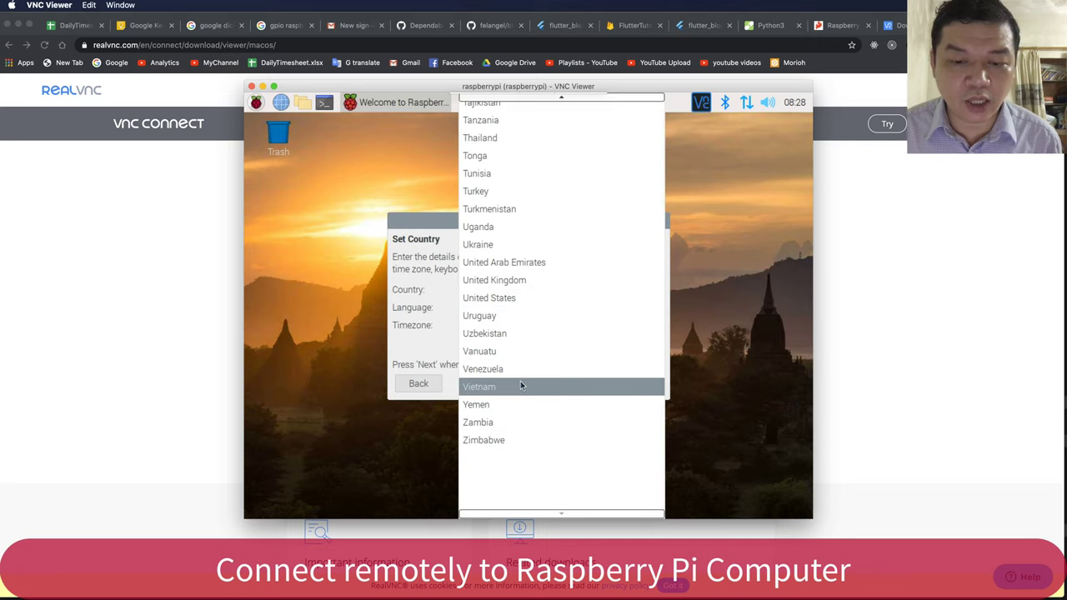
pyautogui.click(519, 381)
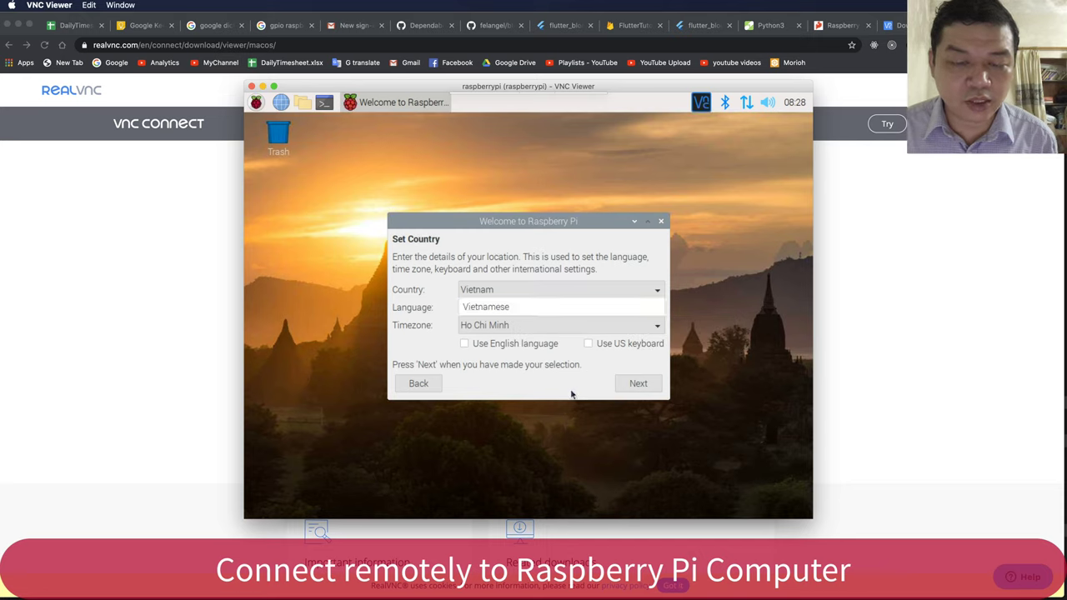
pyautogui.click(516, 345)
# Step: Set and confirm a new password for the Pi user account
pyautogui.click(635, 386)
pyautogui.click(615, 306)
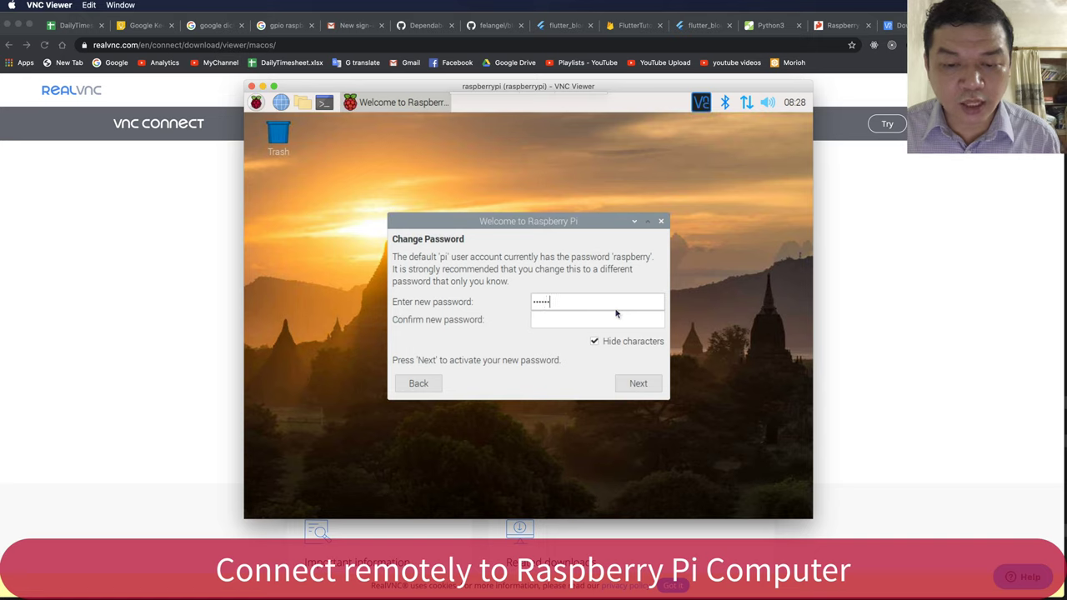
pyautogui.press('Tab')
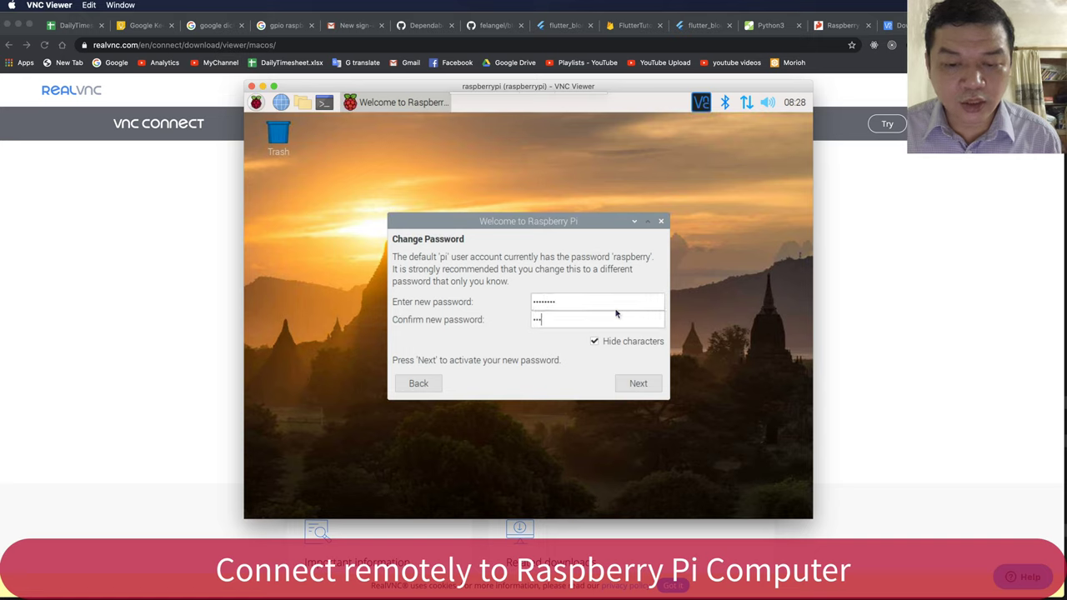
pyautogui.click(626, 384)
# Step: Skip screen and WiFi setup, check for updates, and finish setup choosing Later for reboot
pyautogui.click(628, 384)
pyautogui.click(588, 383)
pyautogui.click(630, 386)
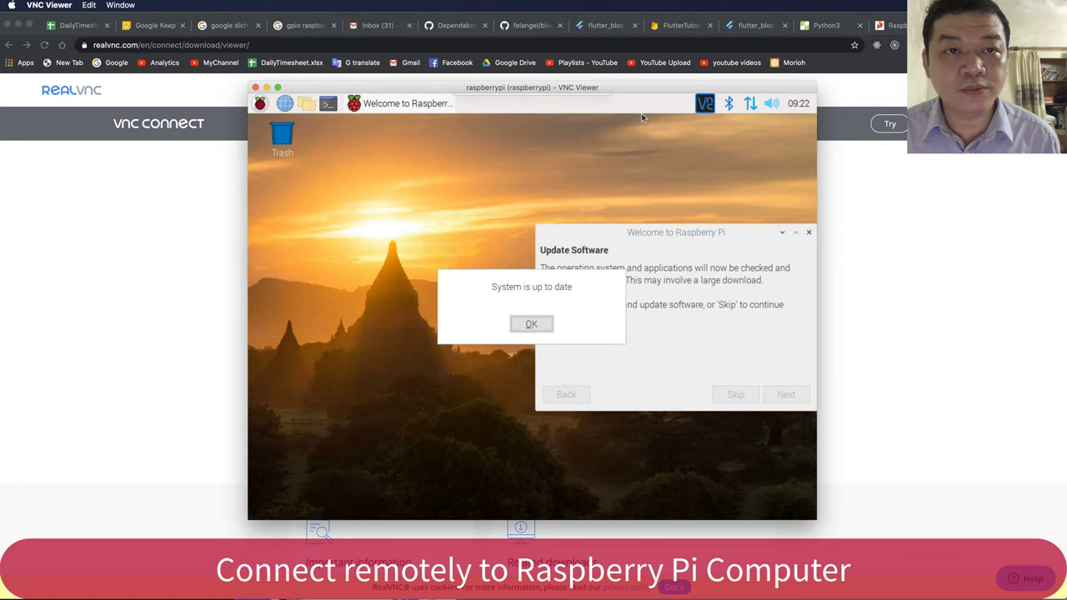
pyautogui.moveTo(821, 518); pyautogui.dragTo(1065, 597)
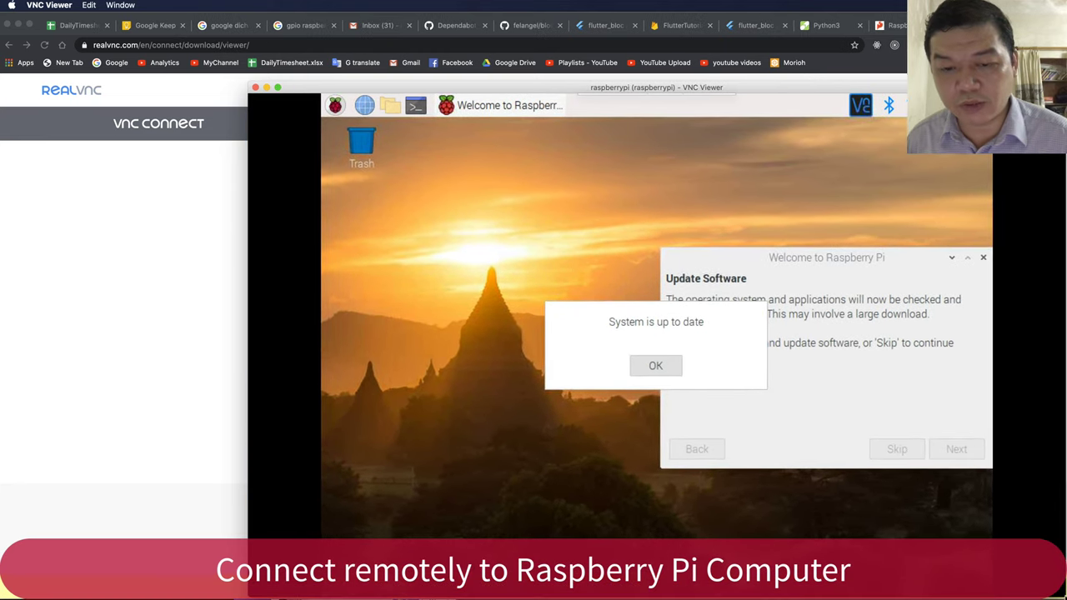
pyautogui.moveTo(248, 101); pyautogui.dragTo(3, 100)
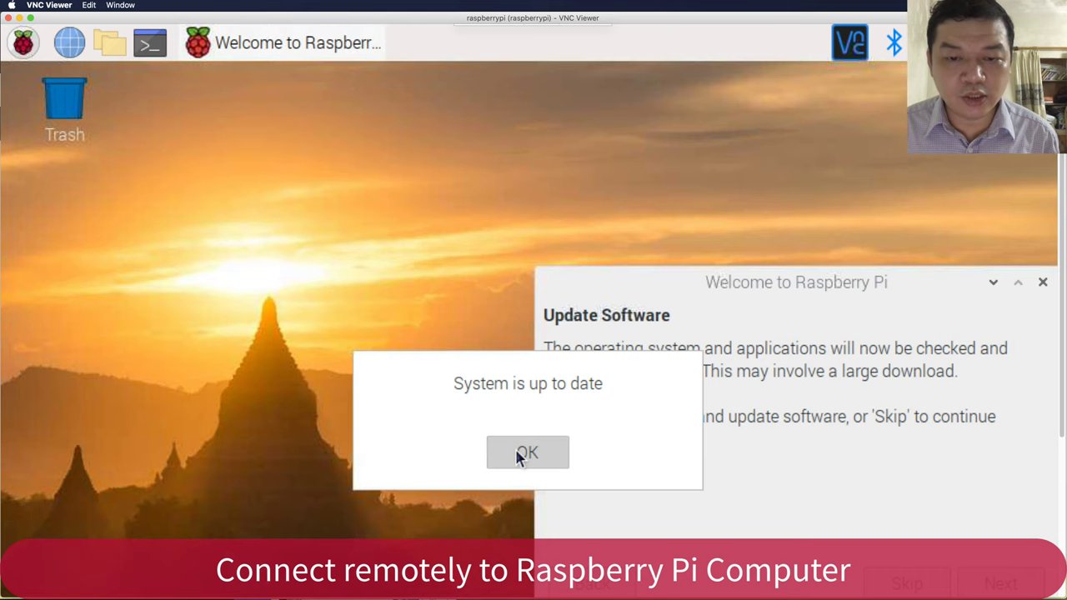
pyautogui.click(527, 453)
pyautogui.moveTo(824, 288); pyautogui.dragTo(576, 172)
pyautogui.click(672, 464)
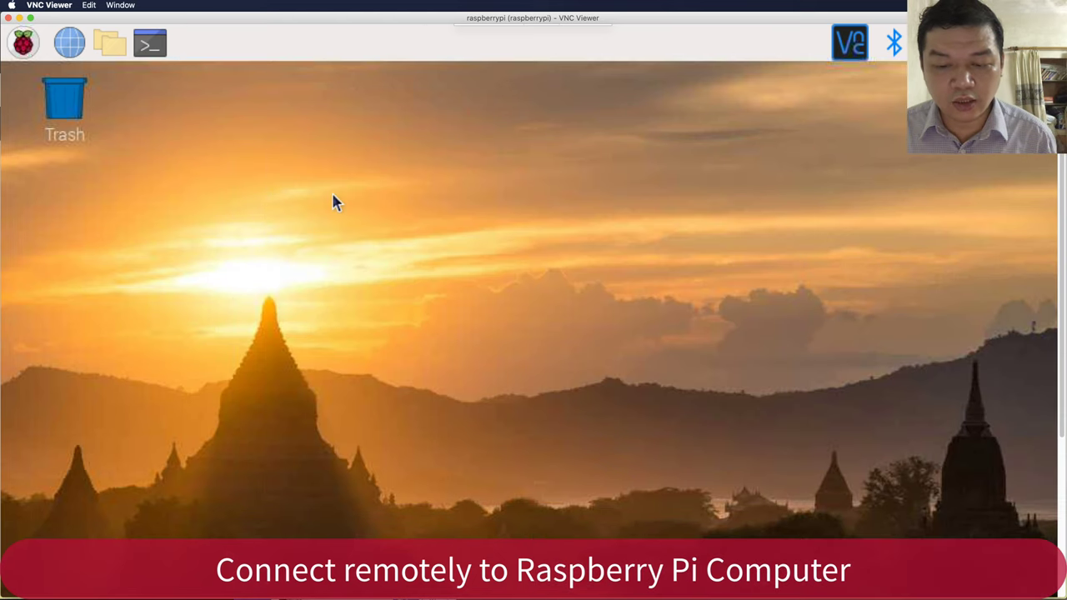
# Step: Run whoami in a remote terminal to check the current user, then close it
pyautogui.click(150, 44)
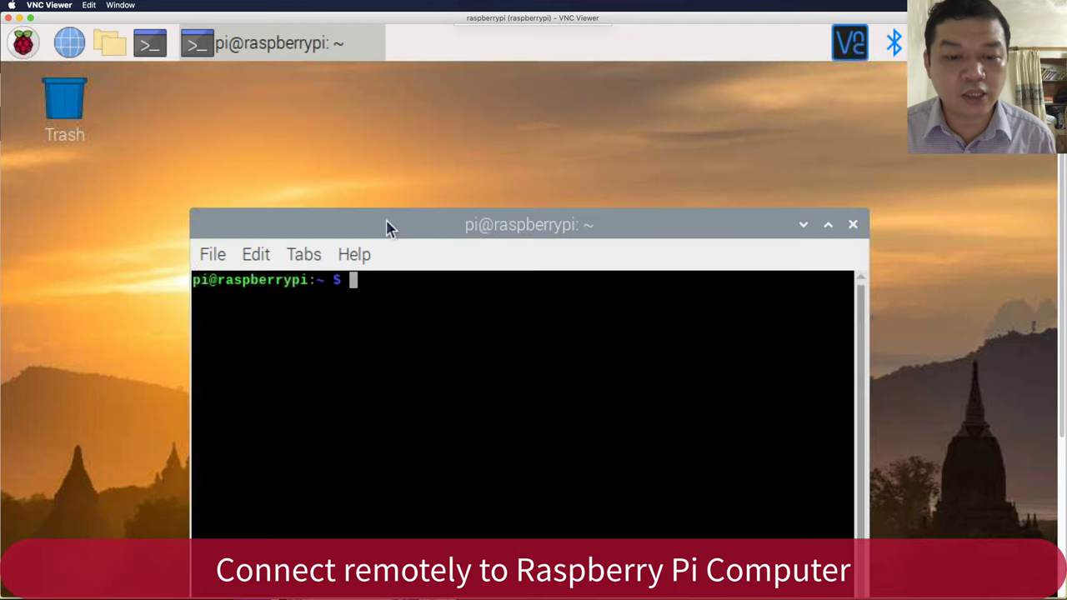
pyautogui.moveTo(389, 226); pyautogui.dragTo(383, 104)
pyautogui.write('whoami')
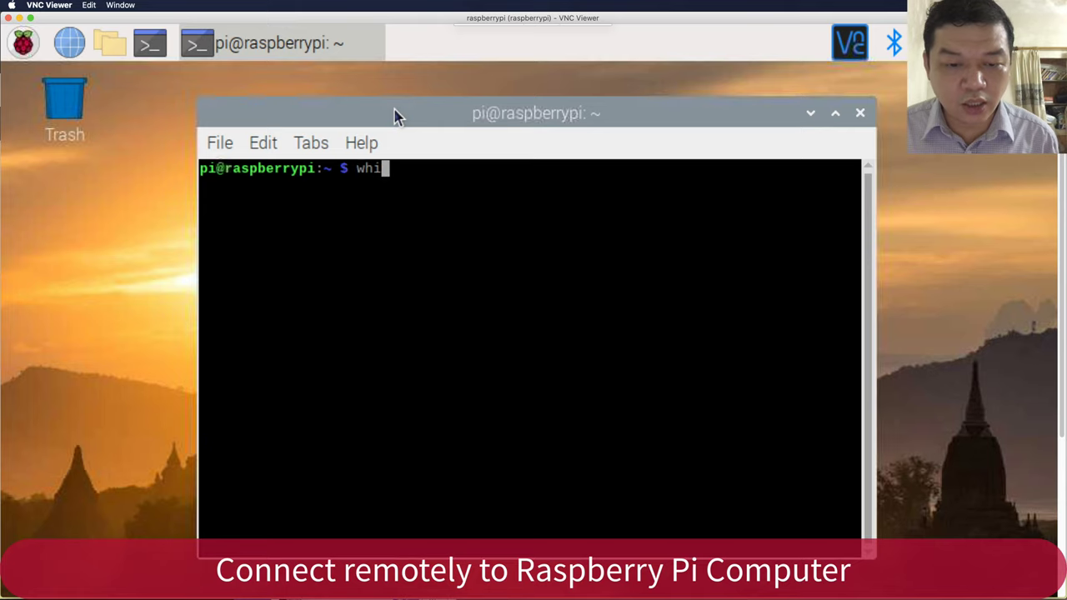
pyautogui.press('Return')
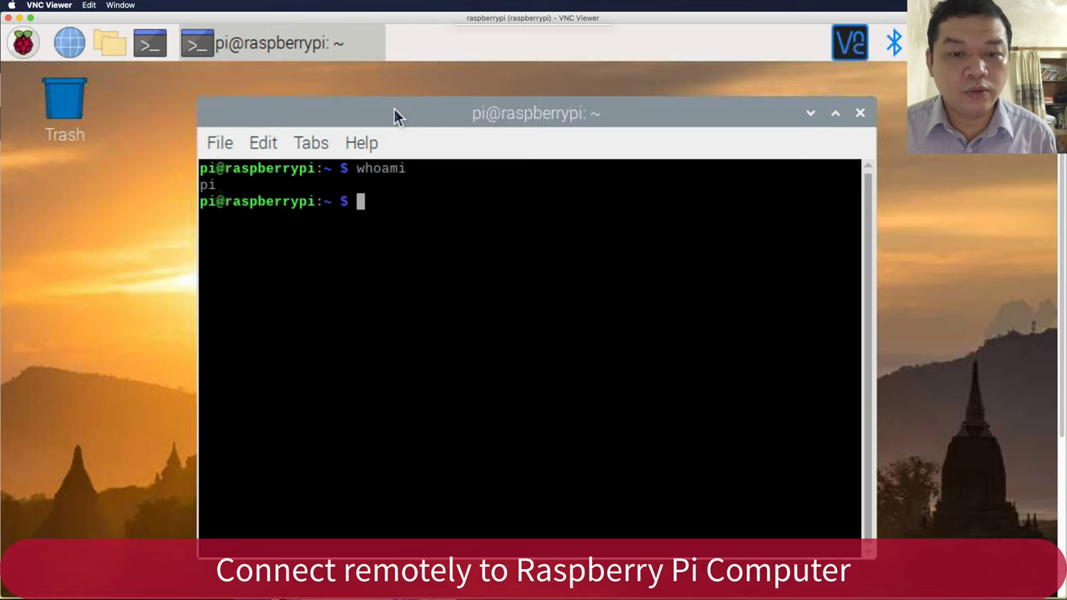
pyautogui.click(861, 114)
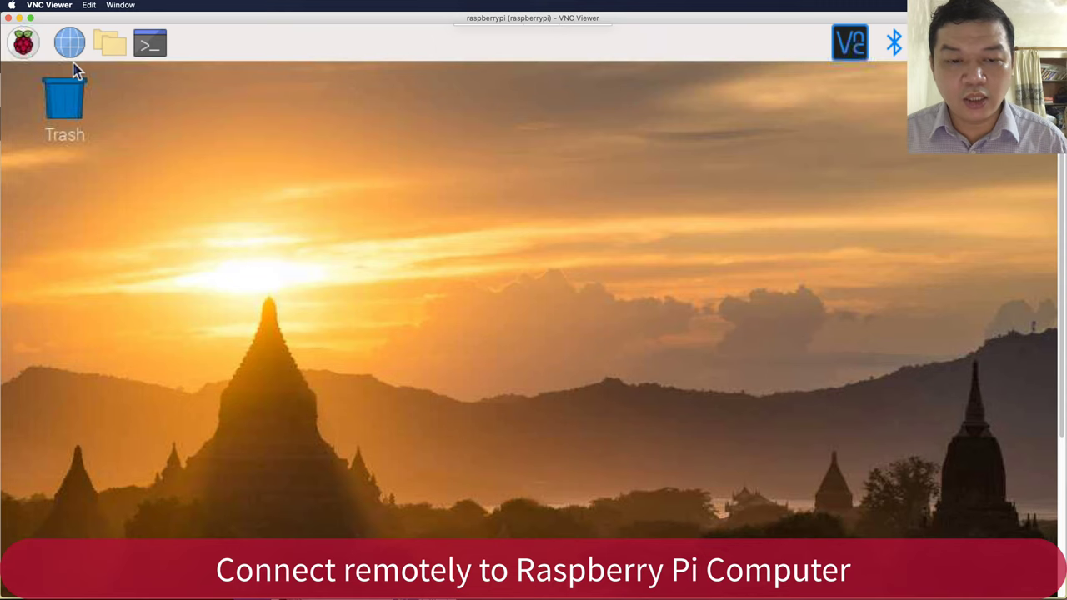
# Step: Browse the Raspberry application menu's submenus, then close the menu
pyautogui.click(32, 48)
pyautogui.moveTo(117, 201)
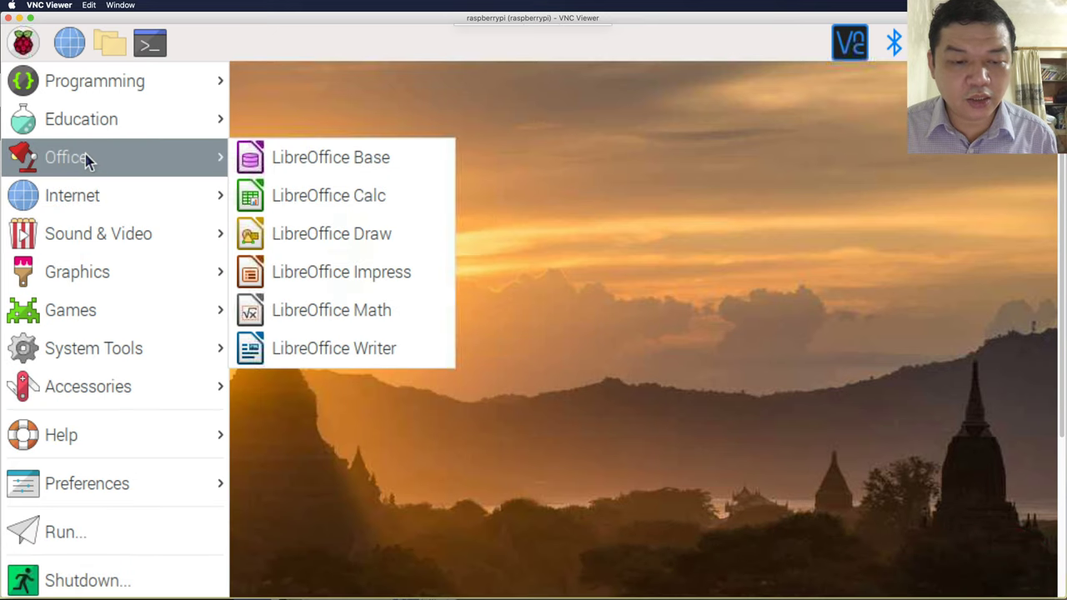
pyautogui.moveTo(121, 91)
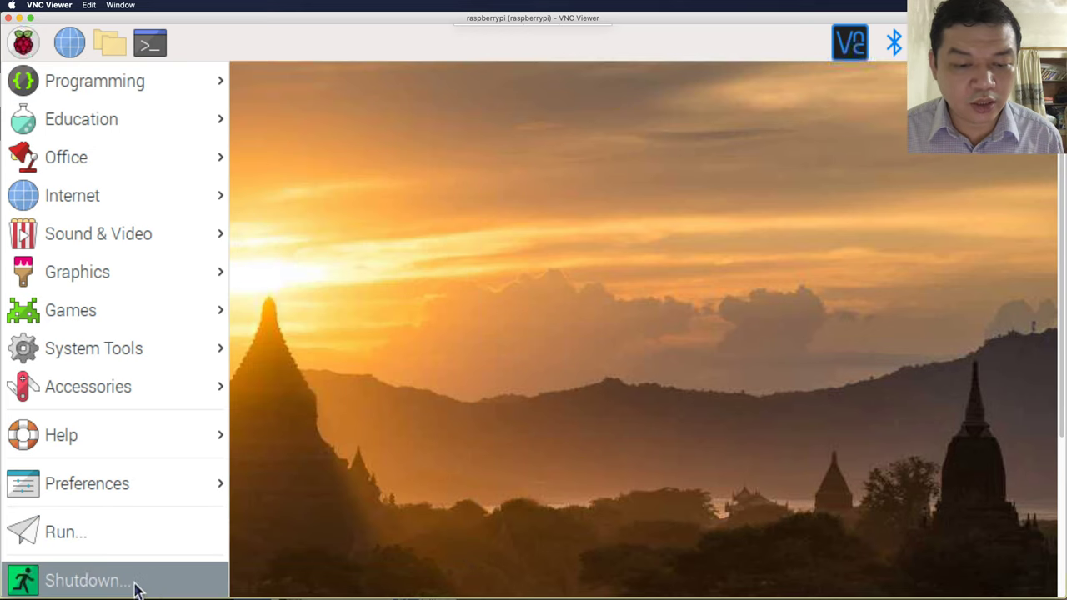
pyautogui.click(255, 307)
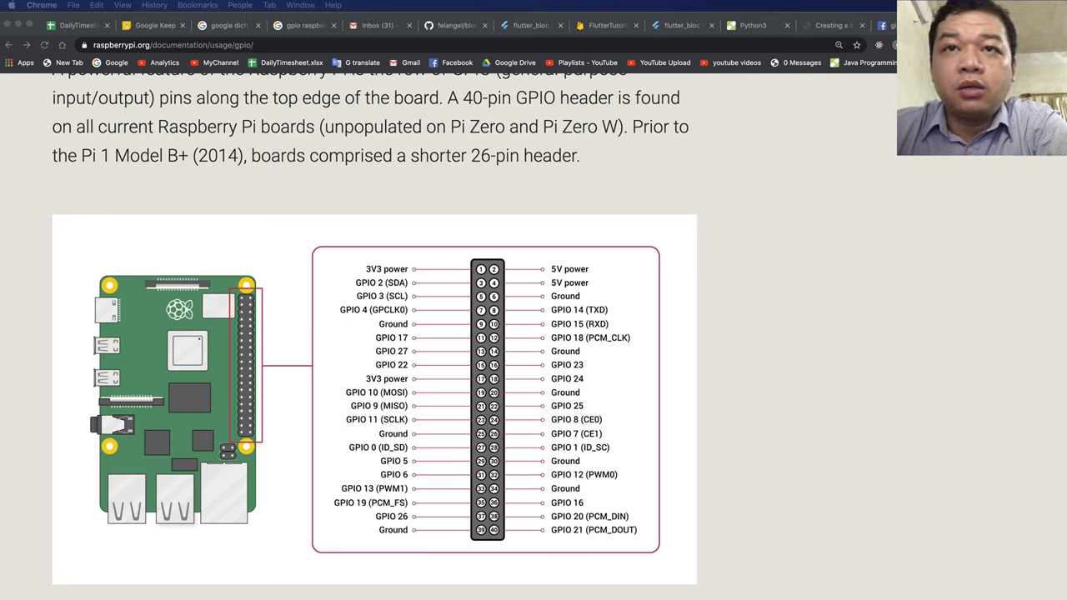
# Step: Bring up the GPIO docs page in Chrome, then start an SSH connection to raspberrypi
pyautogui.click(575, 372)
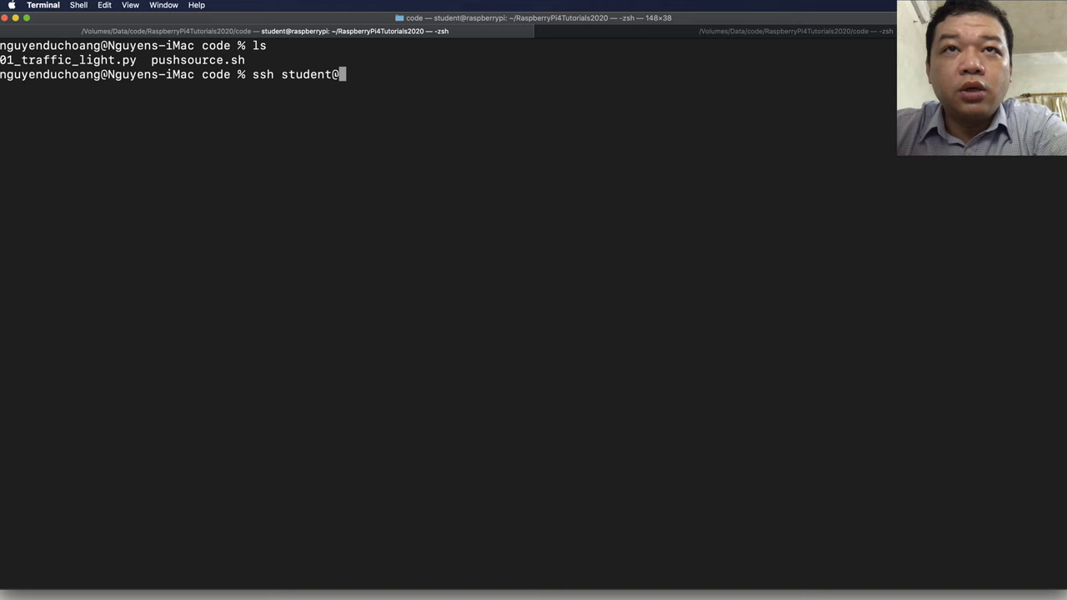
pyautogui.write('raspberrypi')
pyautogui.press('Return')
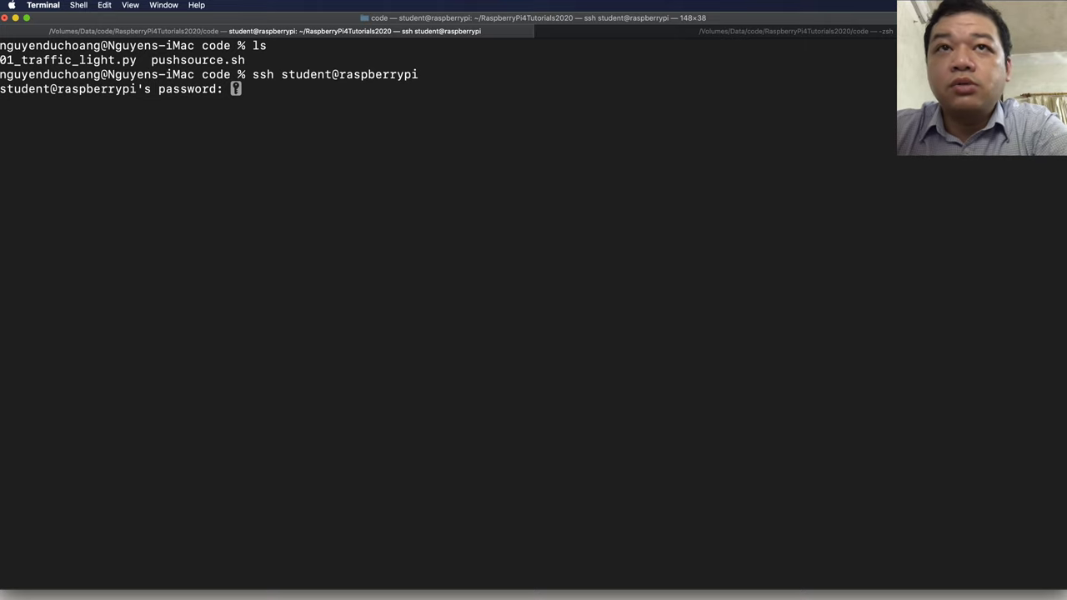
# Step: Log in with the SSH password and run pinout to show the board and J8 header
pyautogui.press('Return')
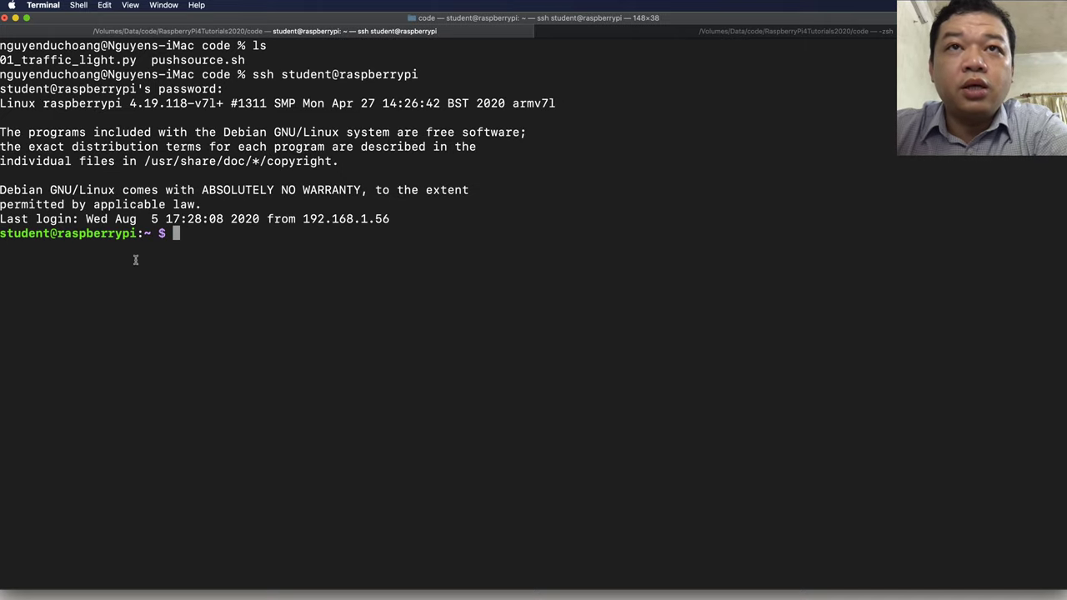
pyautogui.write('pinout')
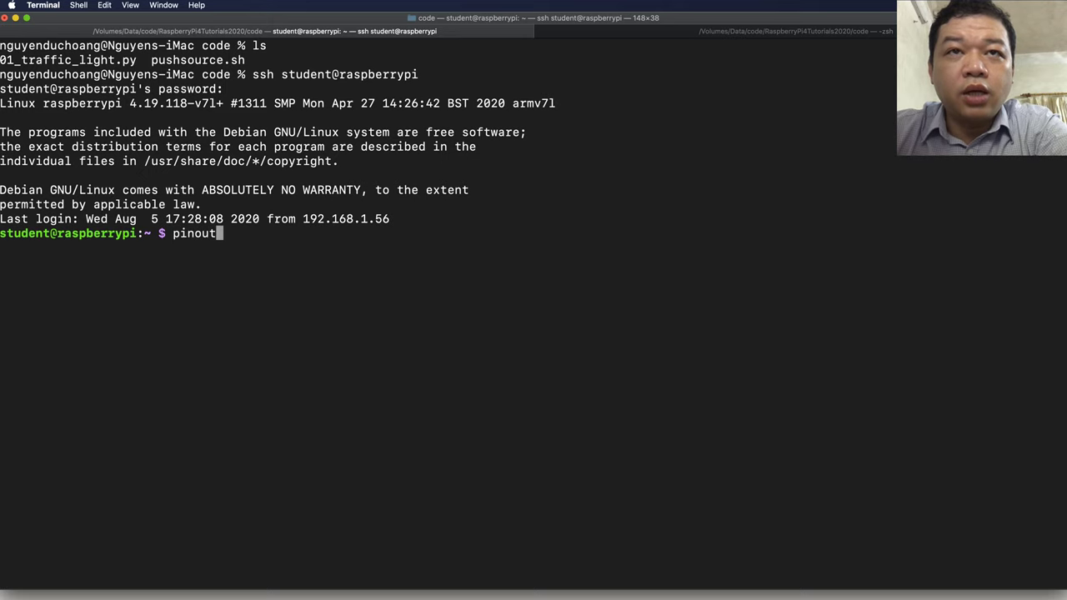
pyautogui.press('Return')
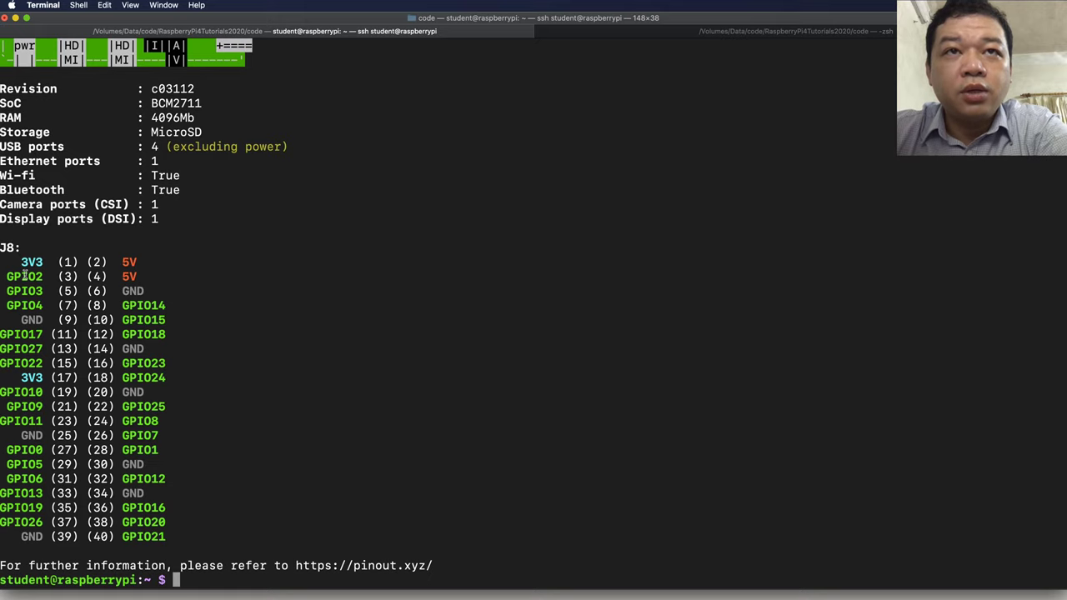
# Step: Highlight the pin map rows from pin 1 to 30, then clear the selection
pyautogui.moveTo(28, 263); pyautogui.dragTo(140, 392)
pyautogui.click(153, 427)
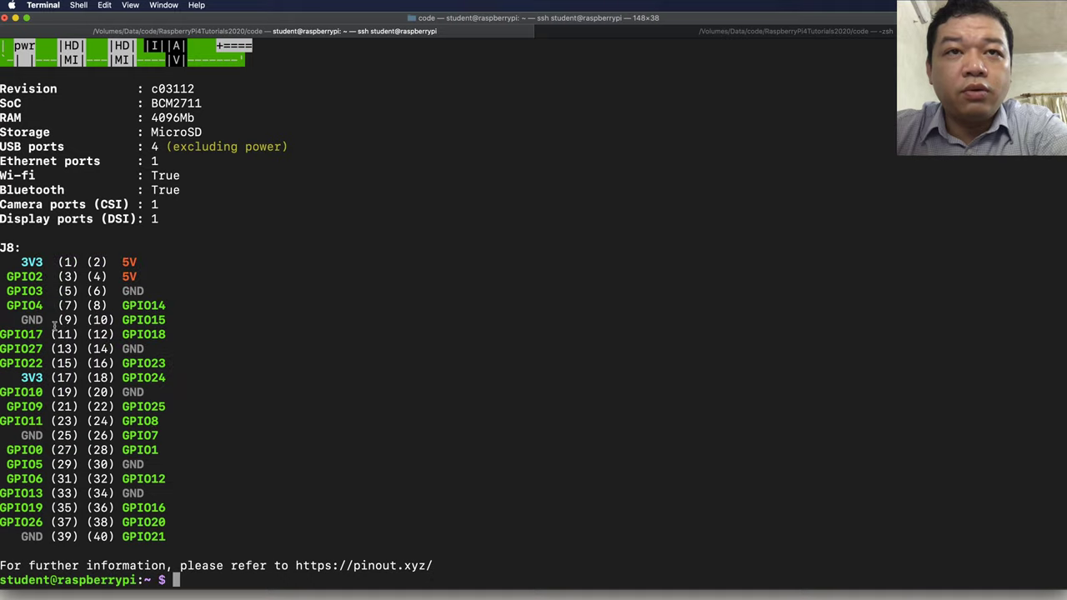
pyautogui.moveTo(21, 261); pyautogui.dragTo(218, 511)
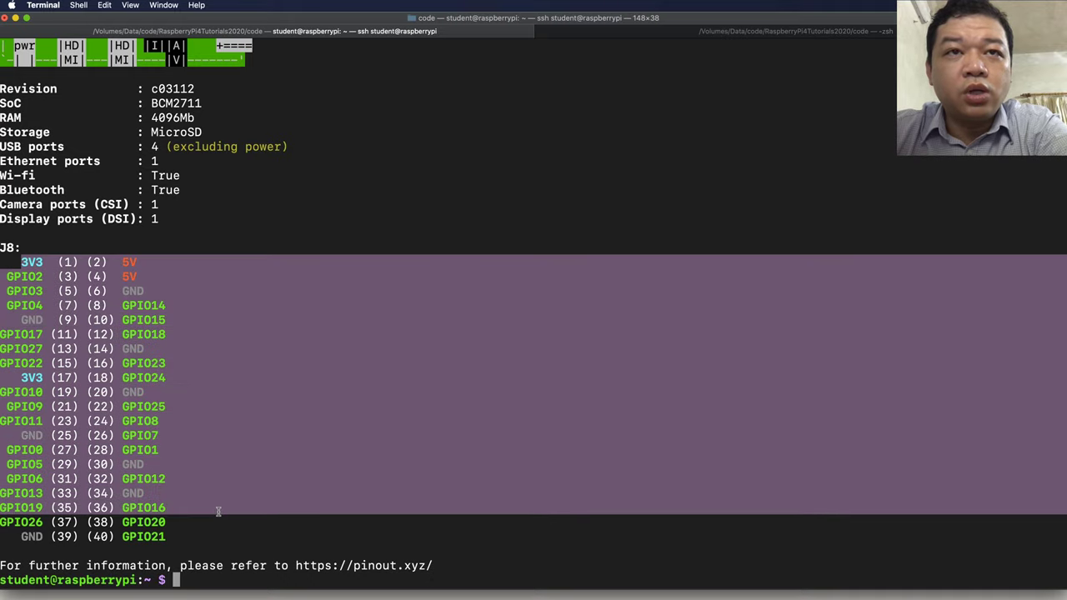
pyautogui.click(177, 531)
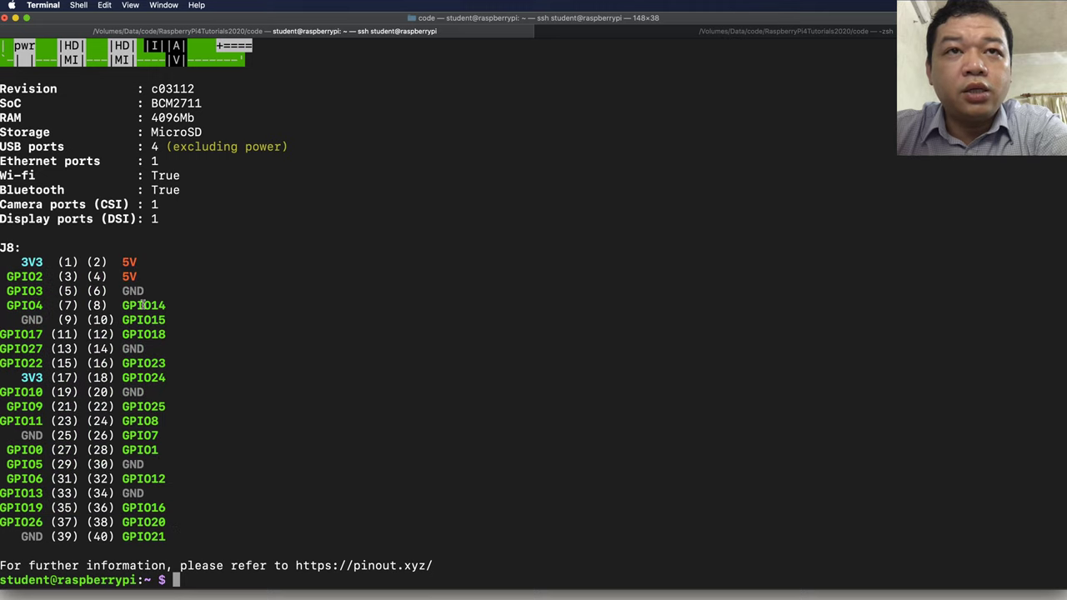